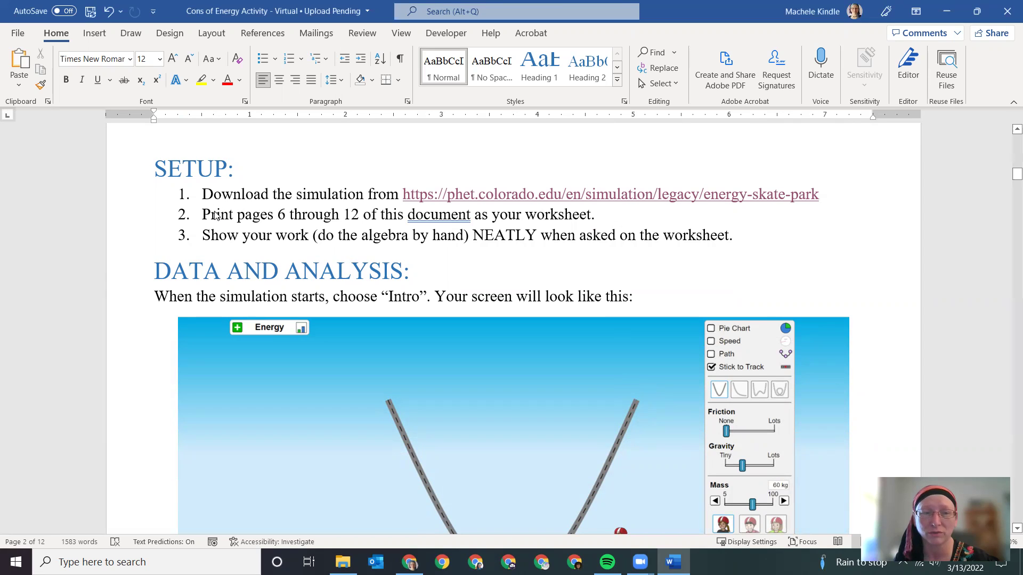
# Step: Highlight the worksheet-printing instruction, switch to the Energy Skate Park page in Chrome, and launch the simulation's Intro screen
pyautogui.moveTo(222, 215); pyautogui.dragTo(599, 215)
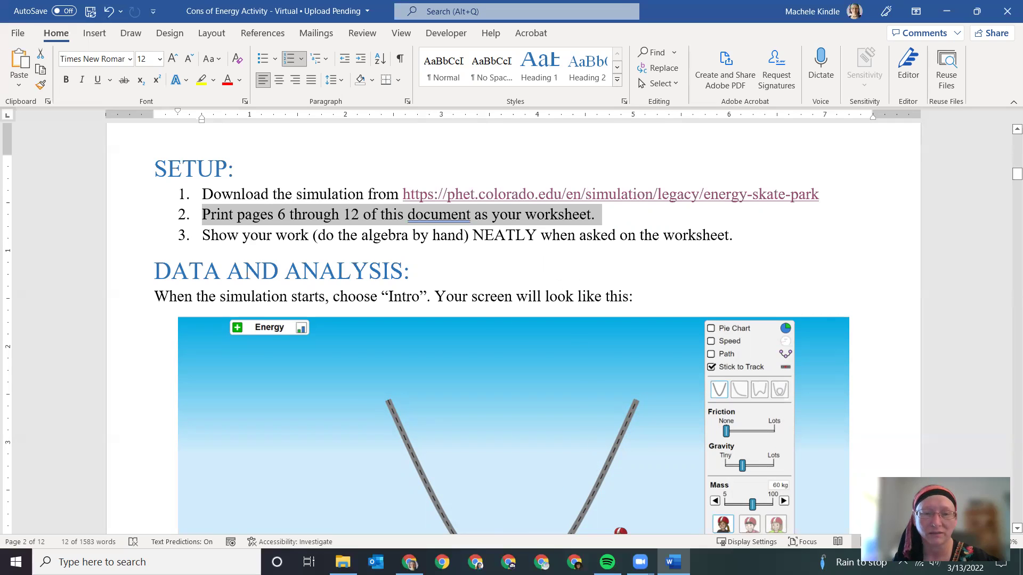
pyautogui.click(409, 562)
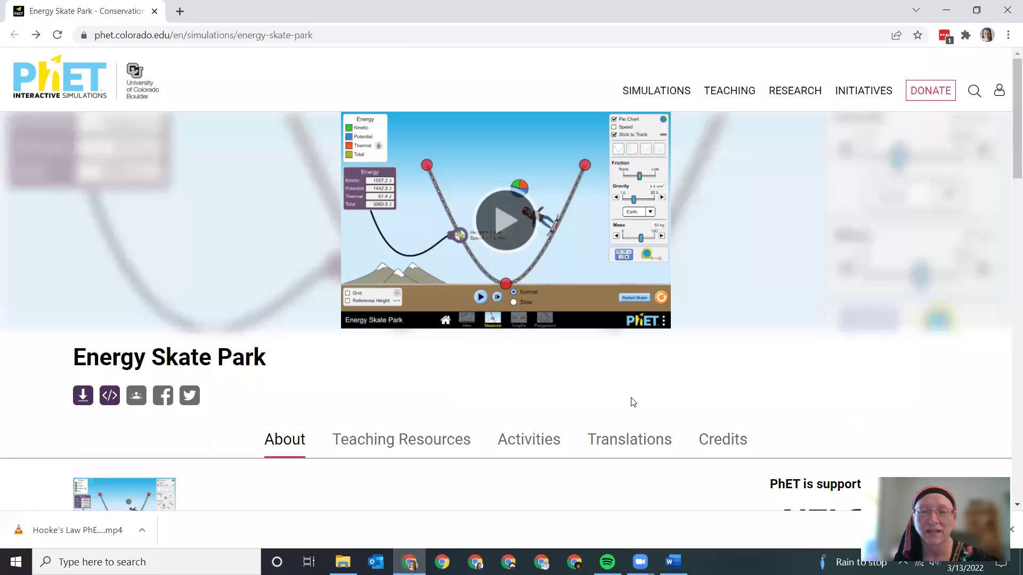
pyautogui.click(504, 220)
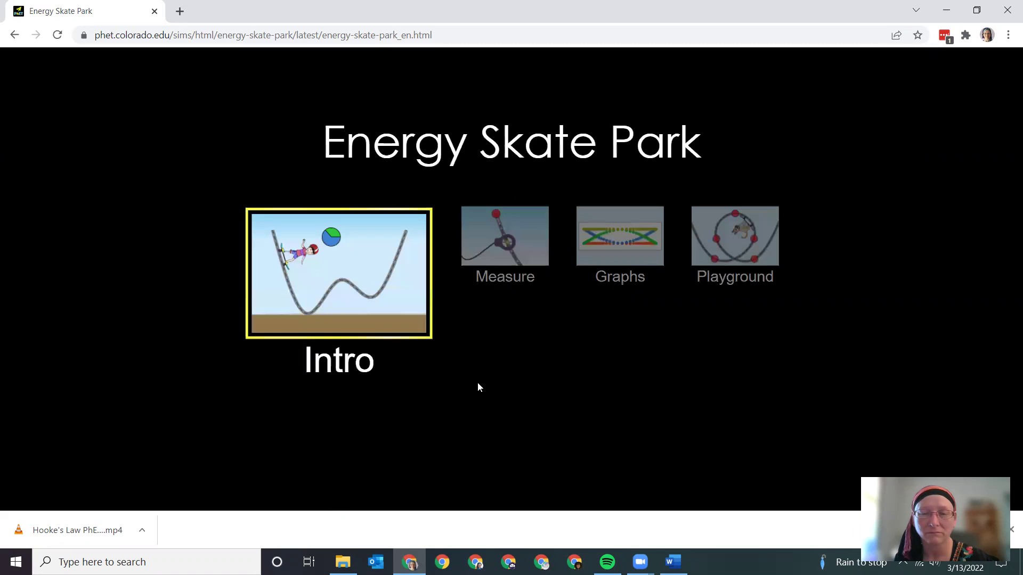
pyautogui.click(367, 277)
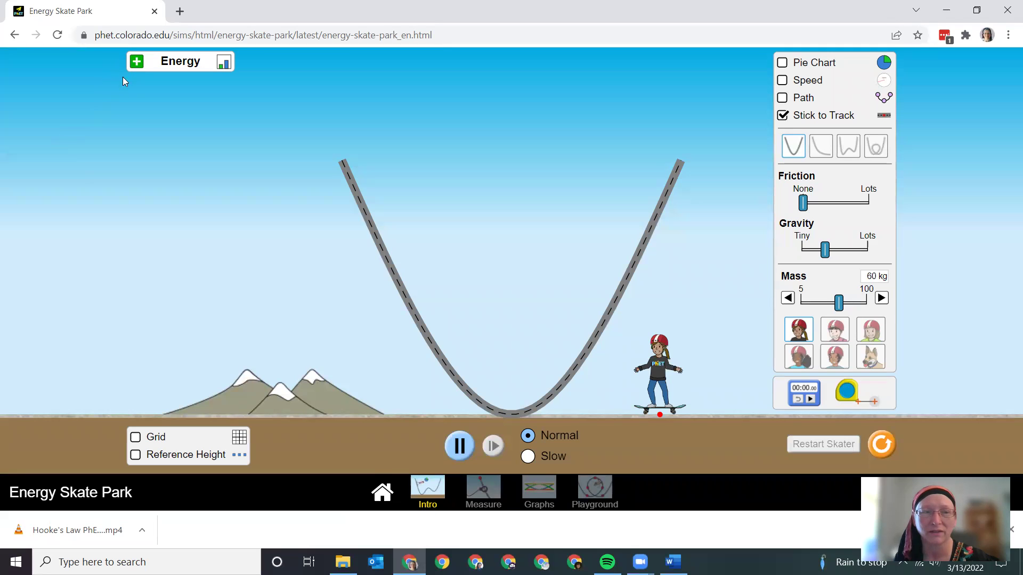
# Step: Show the energy bar graph, grid and speedometer, turn off Stick to Track, and choose the dog as the skater
pyautogui.click(136, 63)
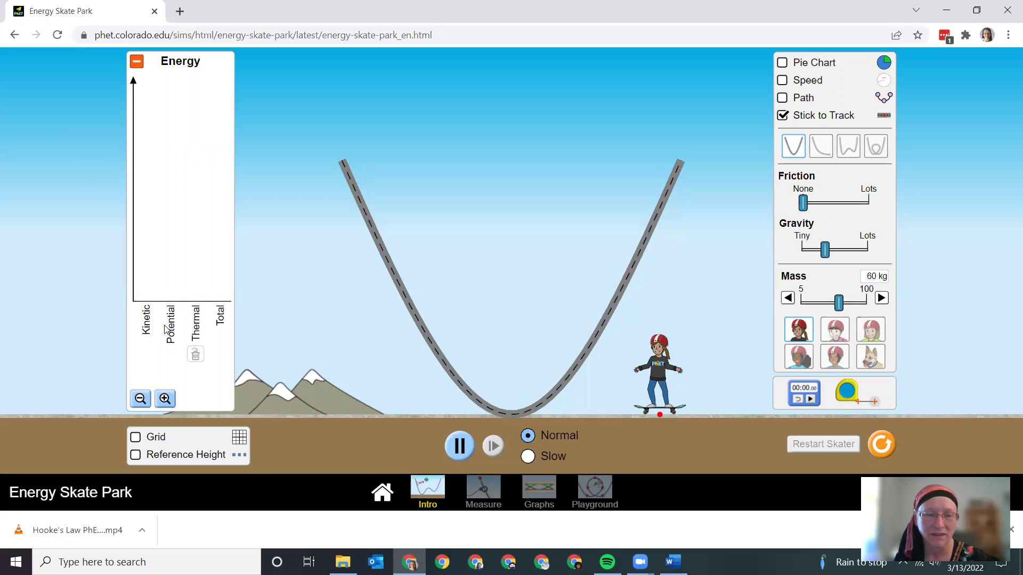
pyautogui.click(137, 442)
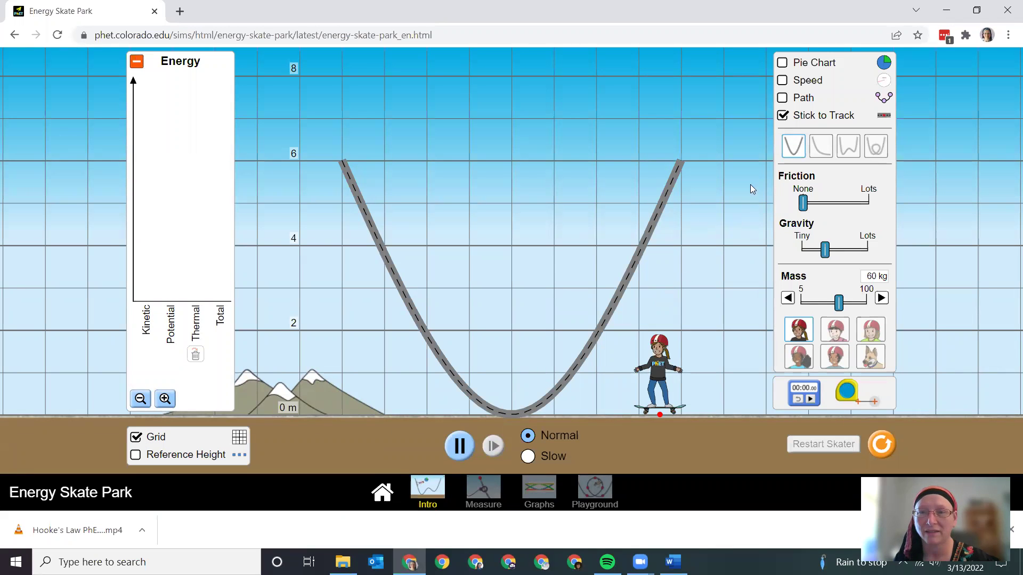
pyautogui.click(785, 84)
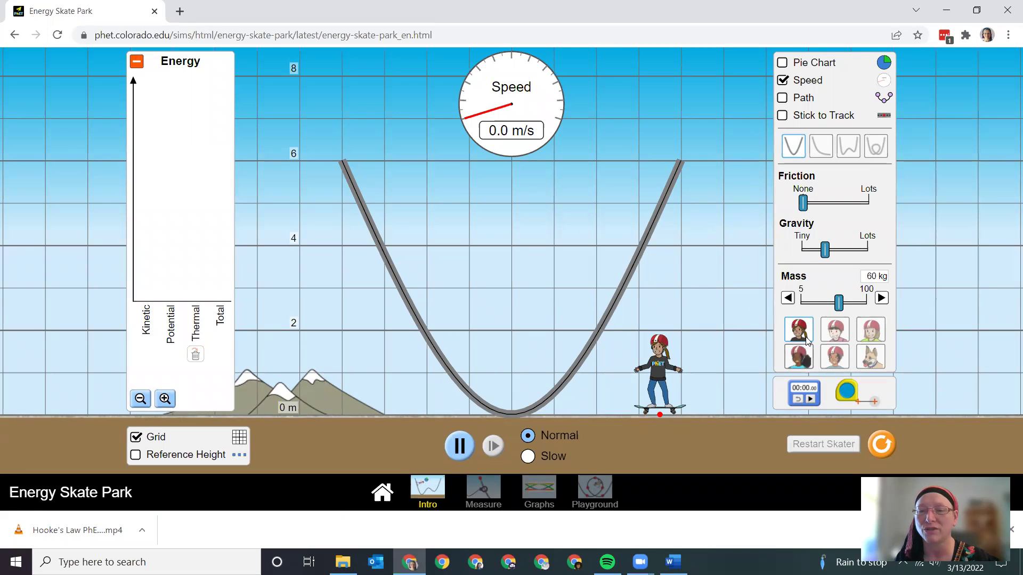
pyautogui.click(872, 362)
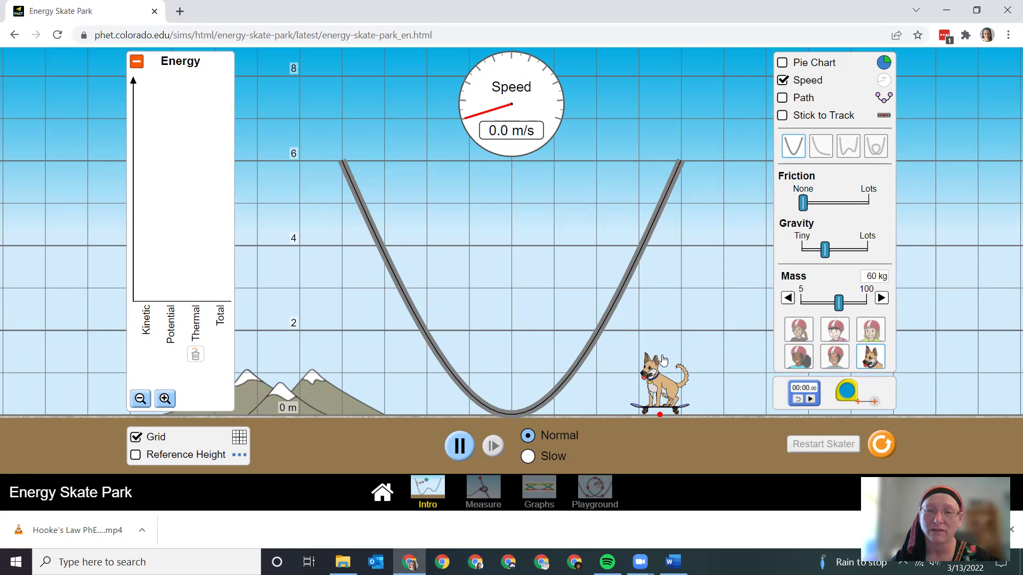
# Step: Release the dog from 5 m on the valley track's left slope, pause it, and step forward to the lowest point
pyautogui.moveTo(661, 413); pyautogui.dragTo(378, 202)
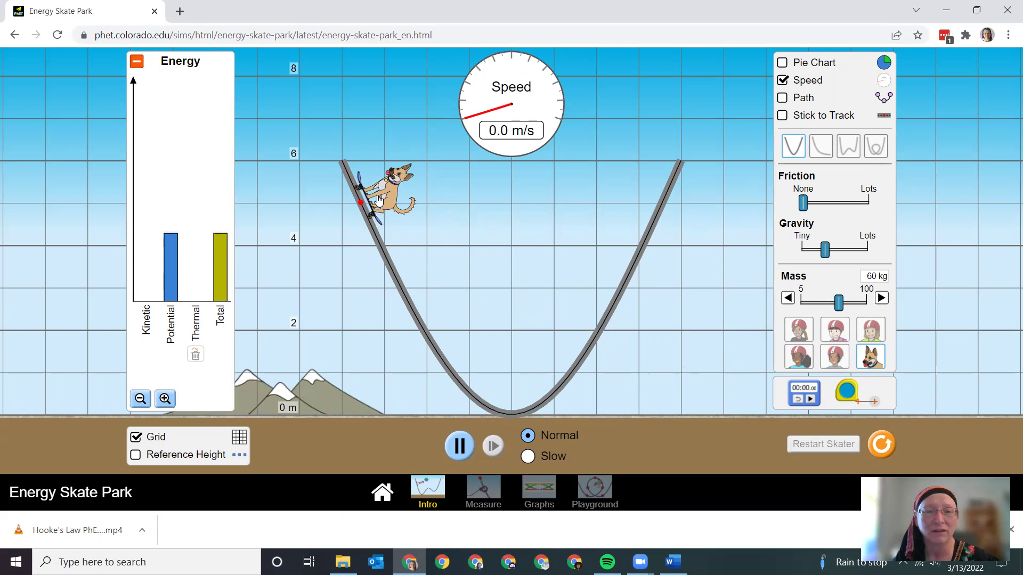
pyautogui.moveTo(379, 201); pyautogui.dragTo(379, 201)
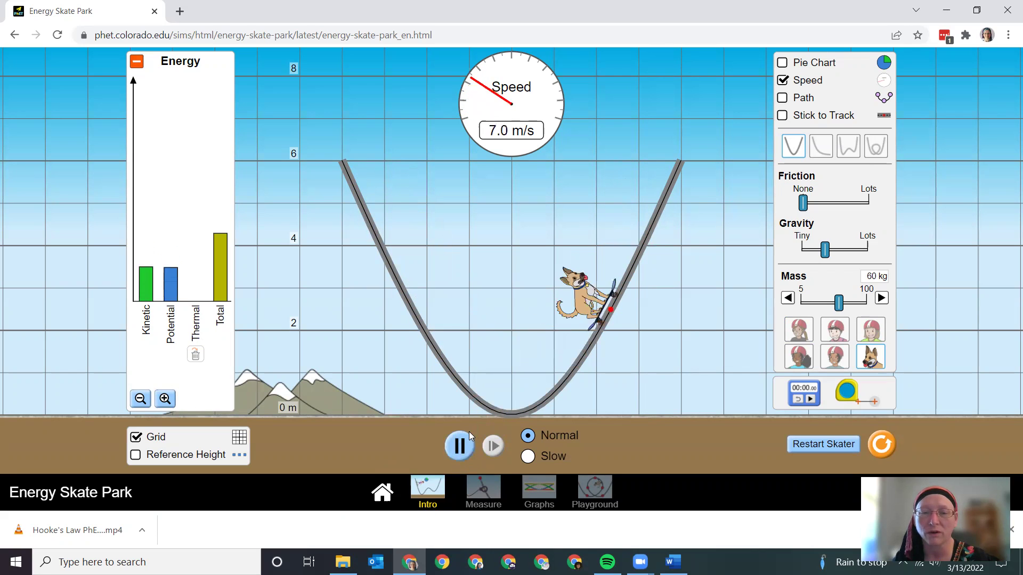
pyautogui.click(460, 450)
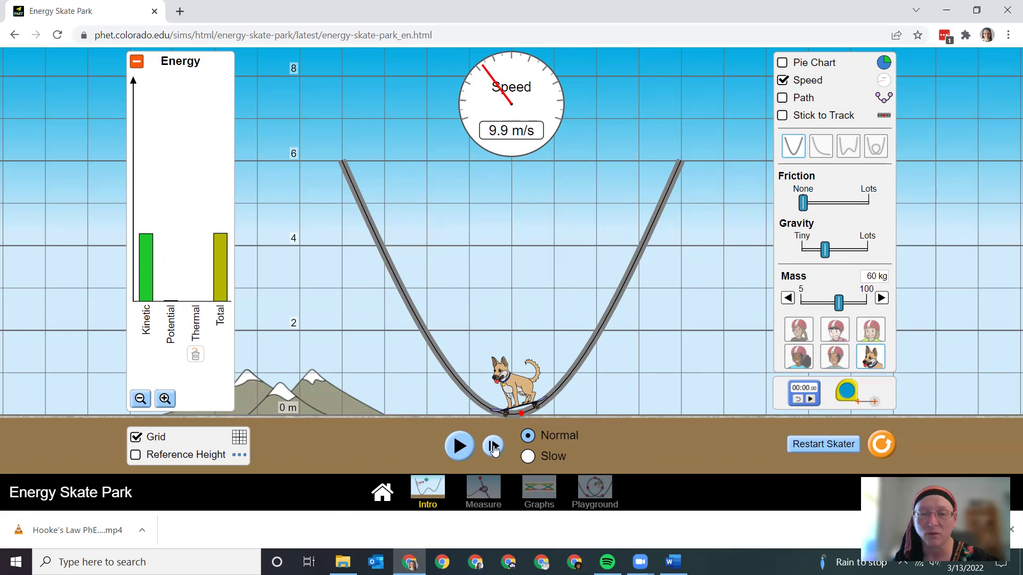
pyautogui.click(493, 447)
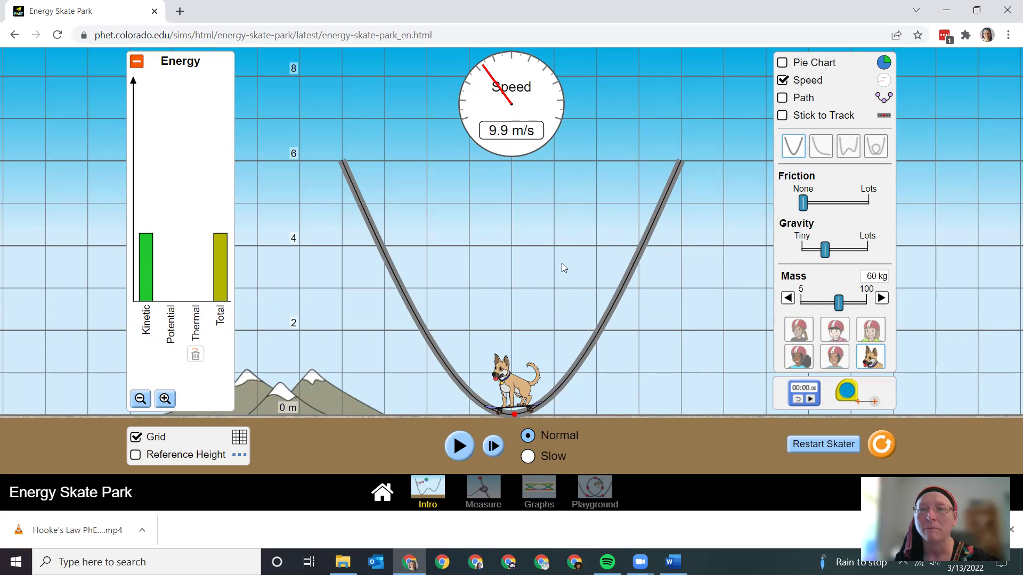
# Step: Choose the loop track, place the dog at about 5 m on its left slope, and run the simulation
pyautogui.click(876, 150)
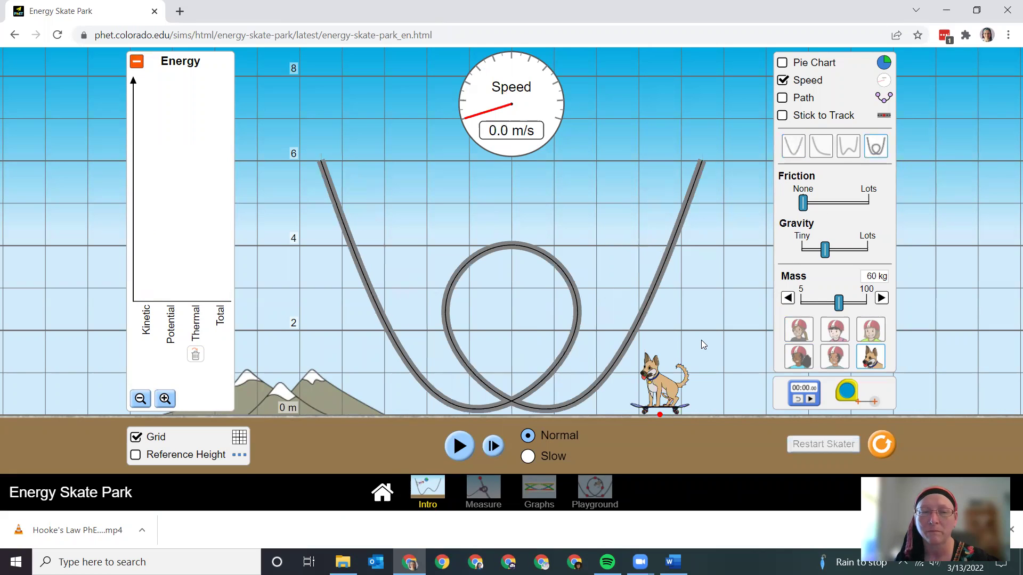
pyautogui.moveTo(668, 393); pyautogui.dragTo(326, 203)
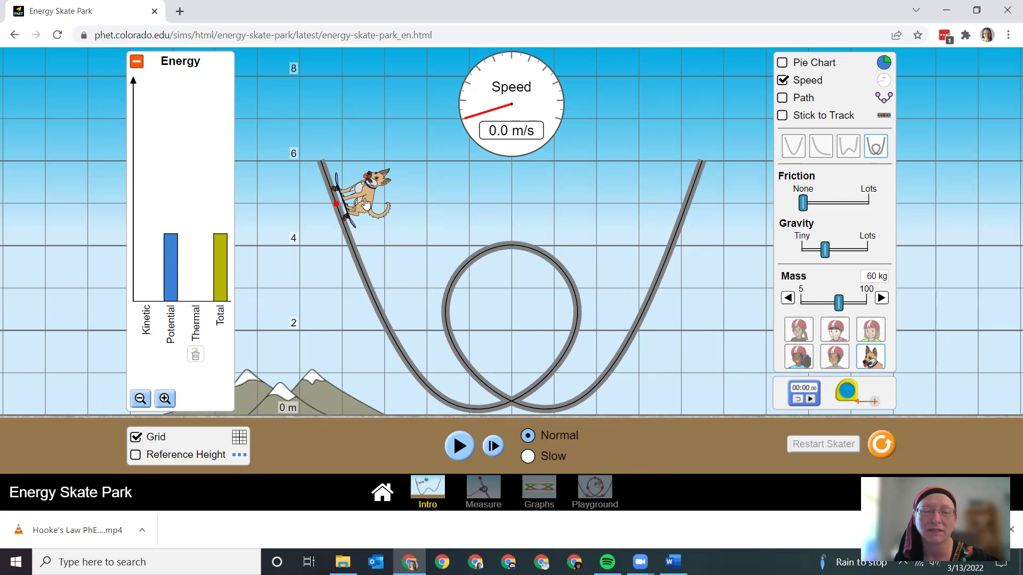
pyautogui.click(460, 448)
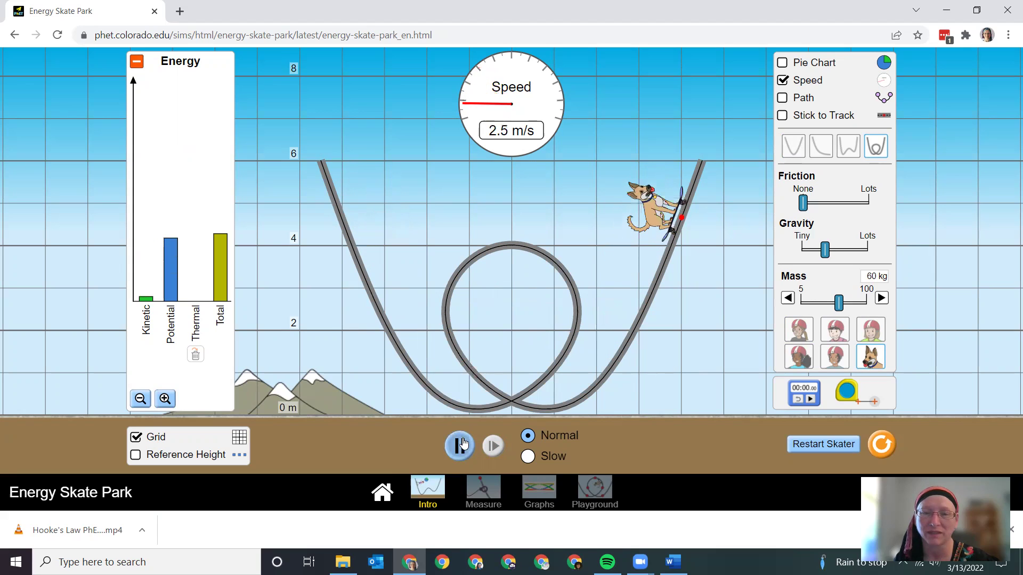
# Step: Run the dog on the loop track from about 3 m on the right slope and about 5 m on the left, and pause
pyautogui.moveTo(658, 217); pyautogui.dragTo(663, 290)
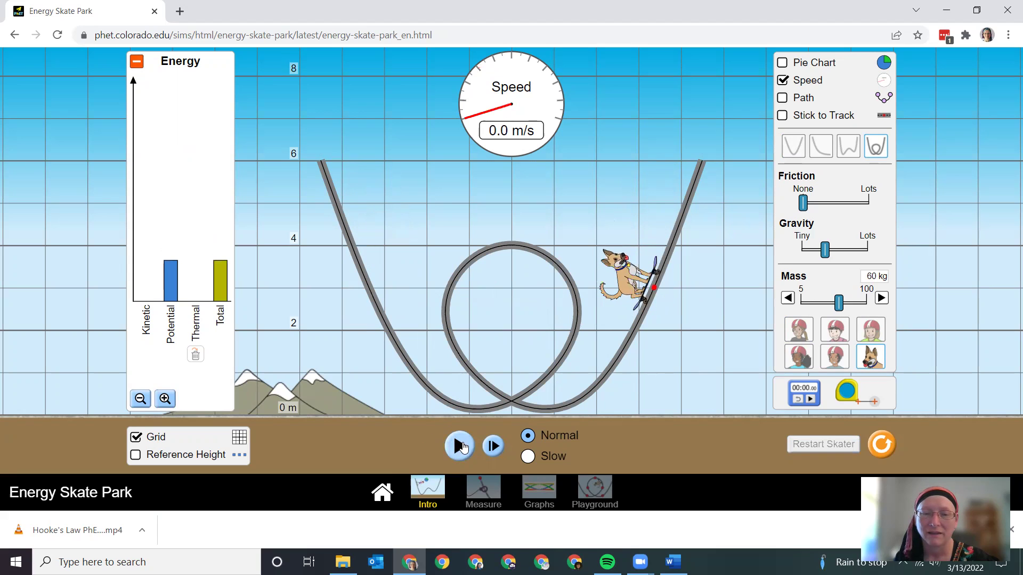
pyautogui.click(460, 447)
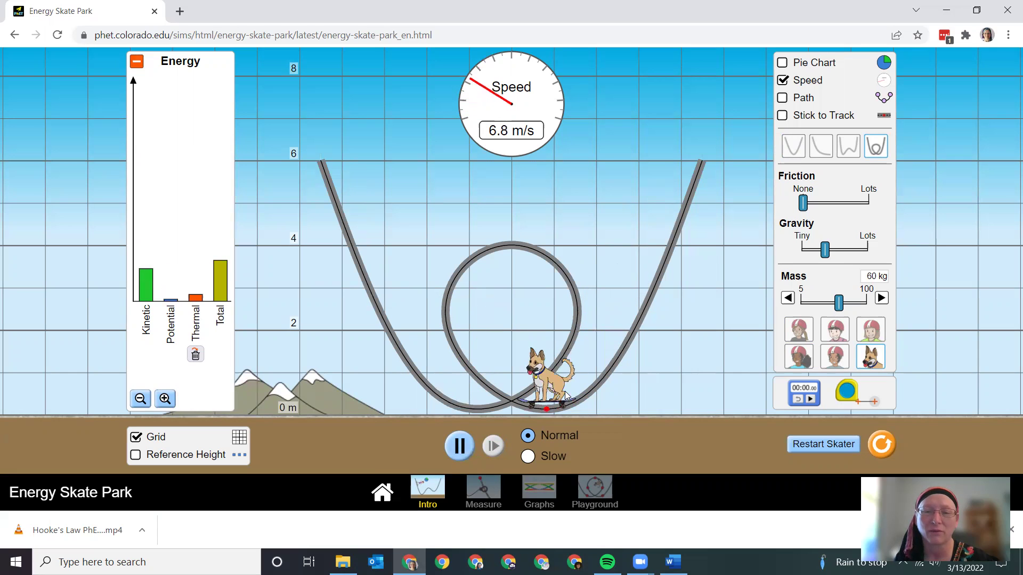
pyautogui.moveTo(485, 328); pyautogui.dragTo(321, 213)
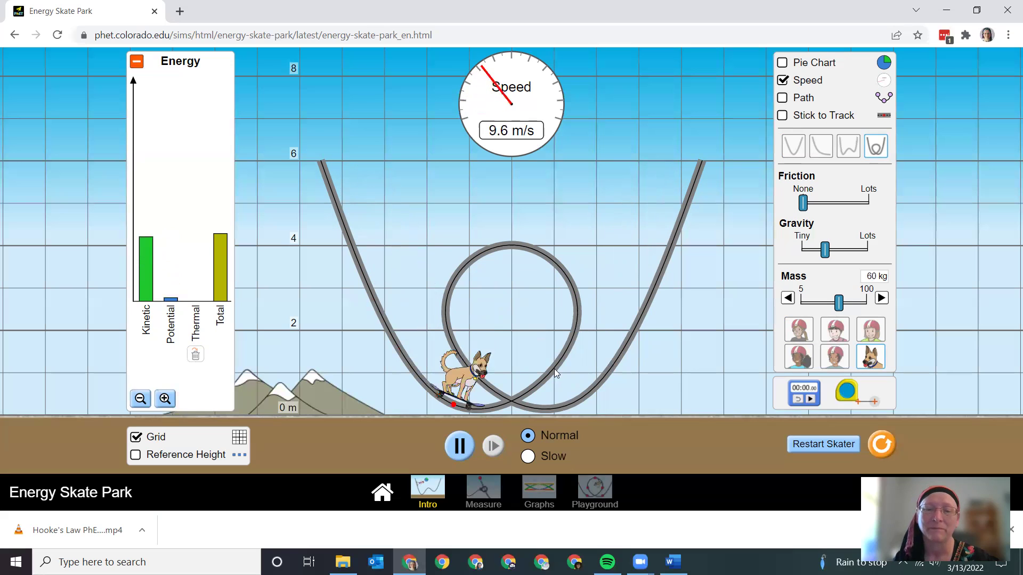
pyautogui.click(460, 447)
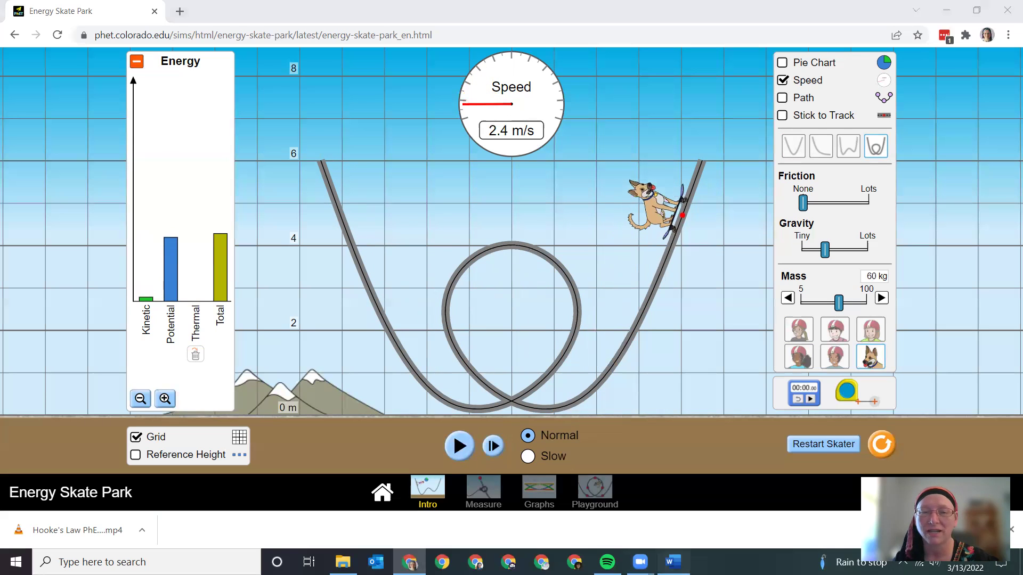
# Step: Switch to the activity document in Word and examine the instructions for the Valley Track I, Valley Track II and Loop Track scenarios
pyautogui.click(674, 562)
pyautogui.scroll(-5, 551, 340)
pyautogui.scroll(-6, 566, 312)
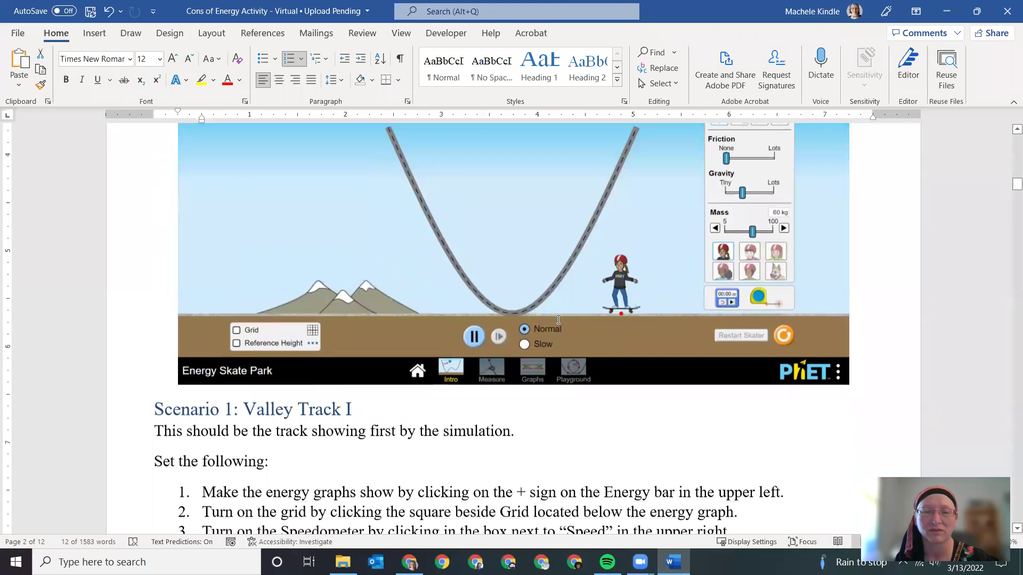
pyautogui.scroll(2, 557, 311)
pyautogui.scroll(-8, 560, 306)
pyautogui.scroll(-7, 564, 305)
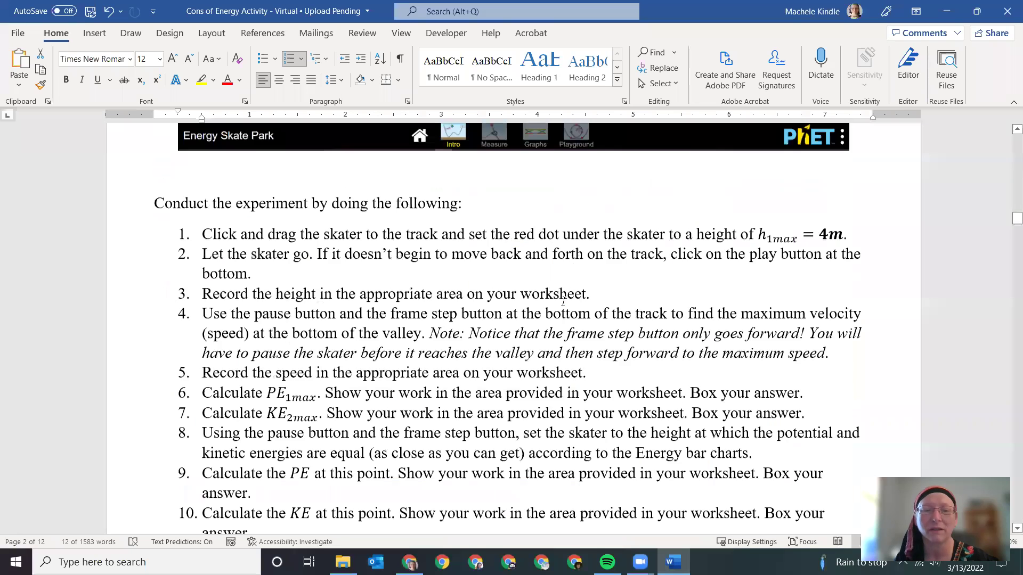
pyautogui.scroll(-12, 566, 299)
pyautogui.scroll(5, 594, 284)
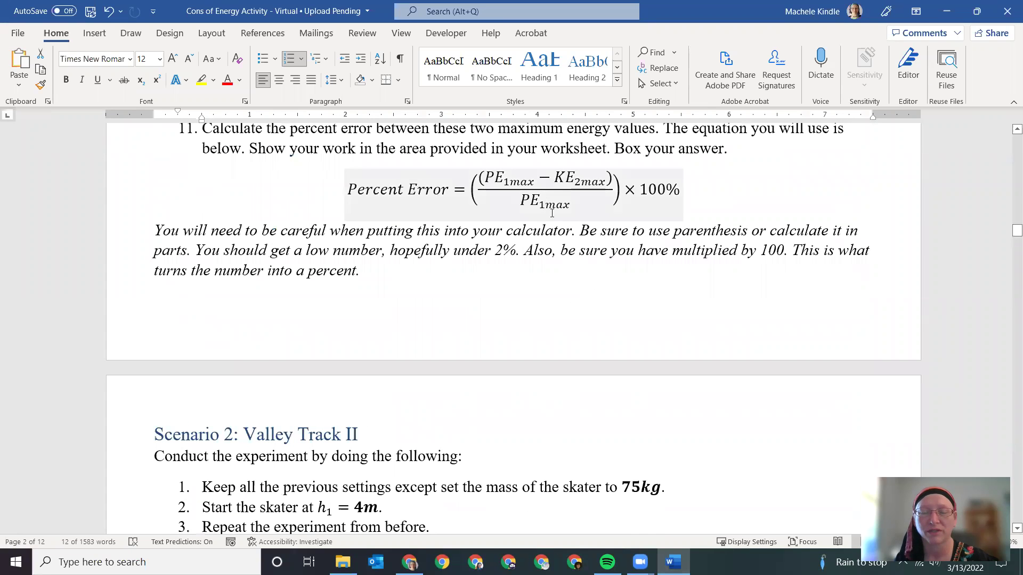
pyautogui.scroll(-5, 524, 273)
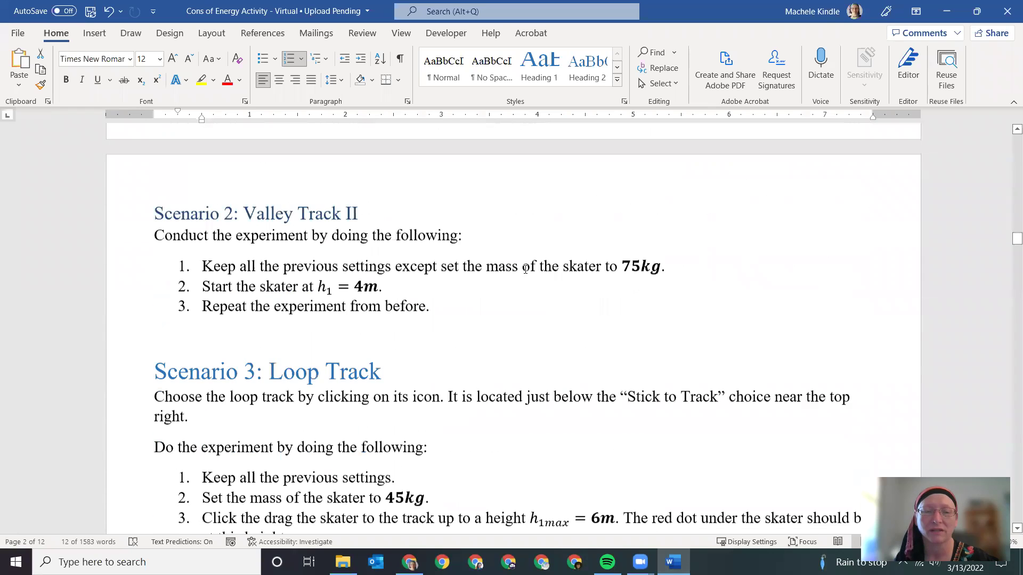
pyautogui.scroll(-5, 534, 262)
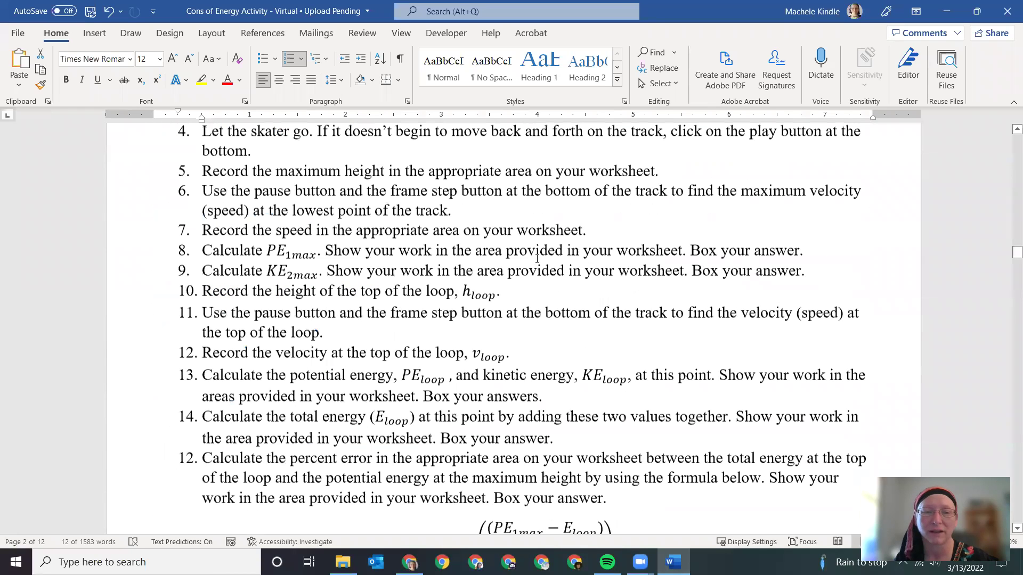
# Step: Examine the Scenario 1 worksheet pages, including the height and speed blanks and the potential and kinetic energy work areas
pyautogui.scroll(-15, 537, 259)
pyautogui.scroll(-2, 545, 251)
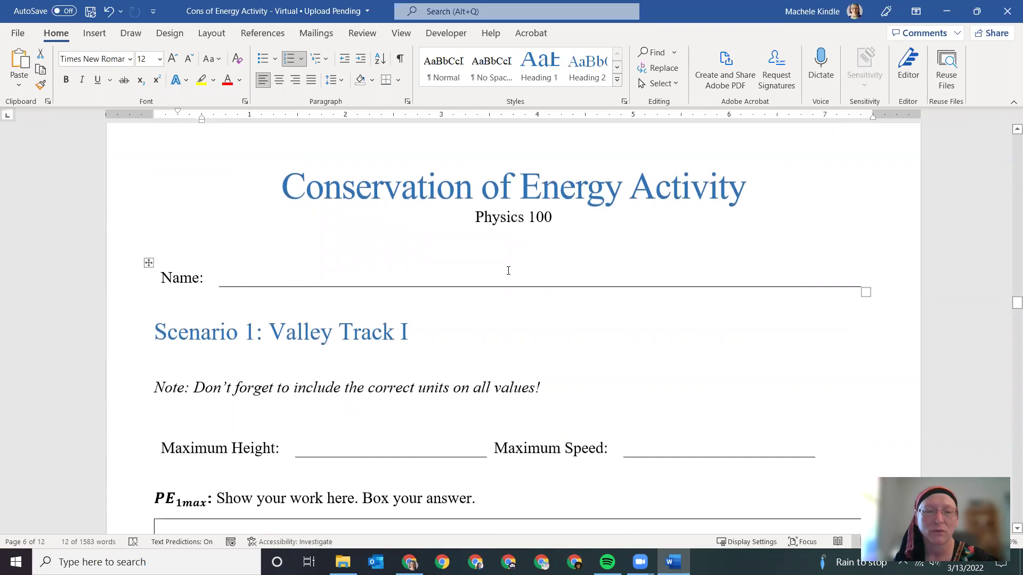
pyautogui.scroll(-2, 509, 271)
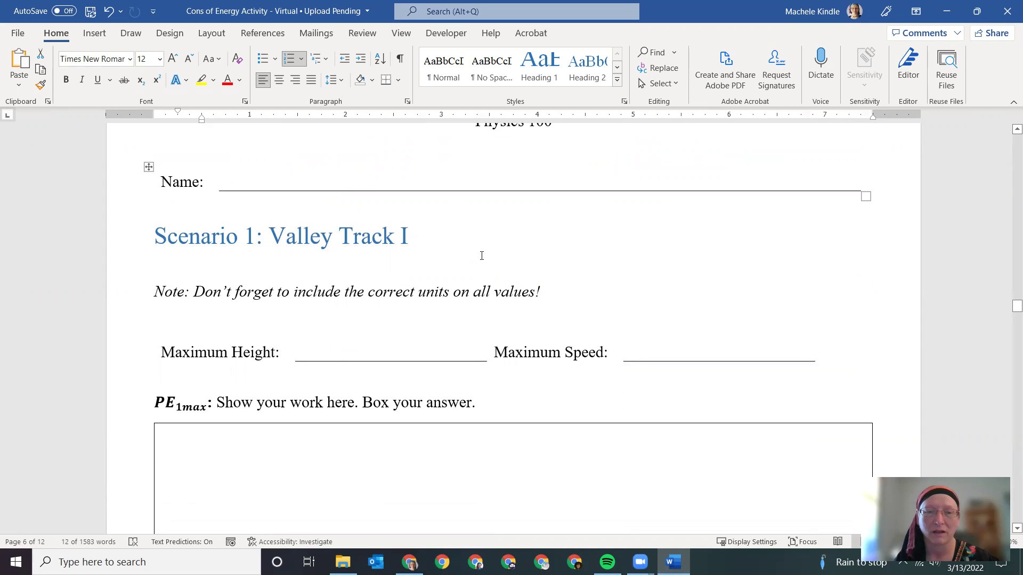
pyautogui.scroll(-2, 508, 257)
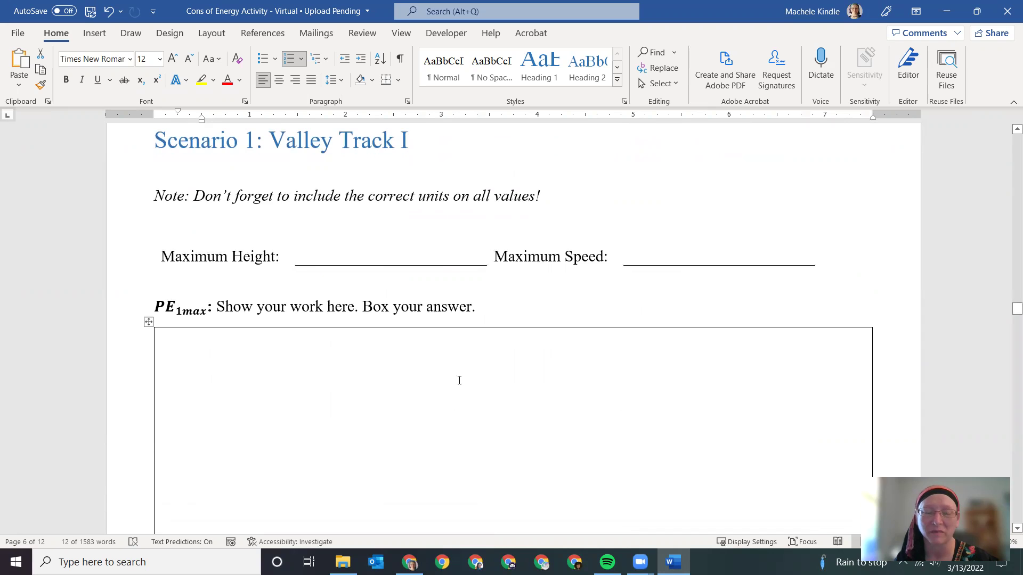
pyautogui.scroll(-2, 375, 376)
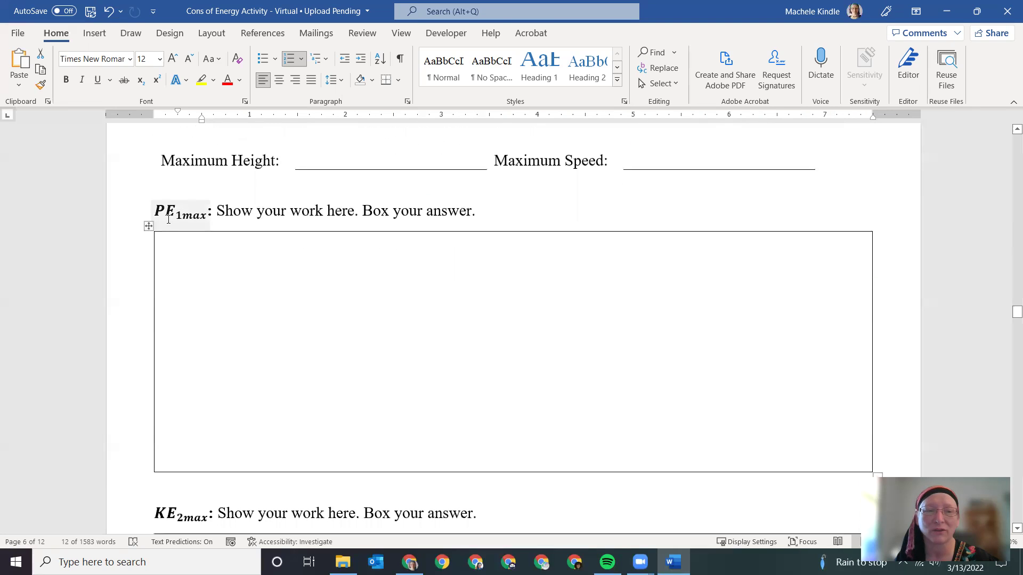
pyautogui.scroll(-8, 250, 282)
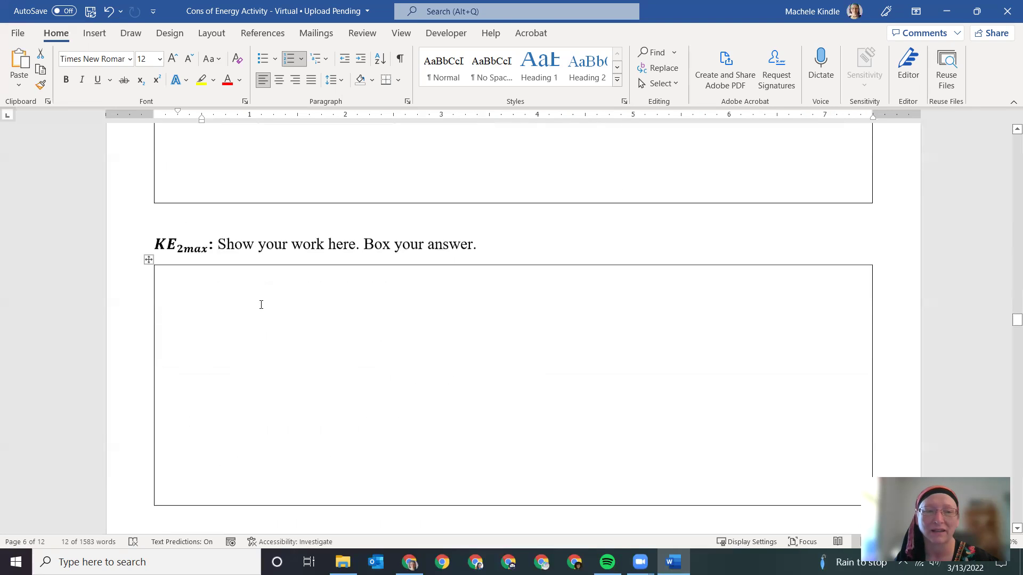
pyautogui.scroll(-7, 263, 304)
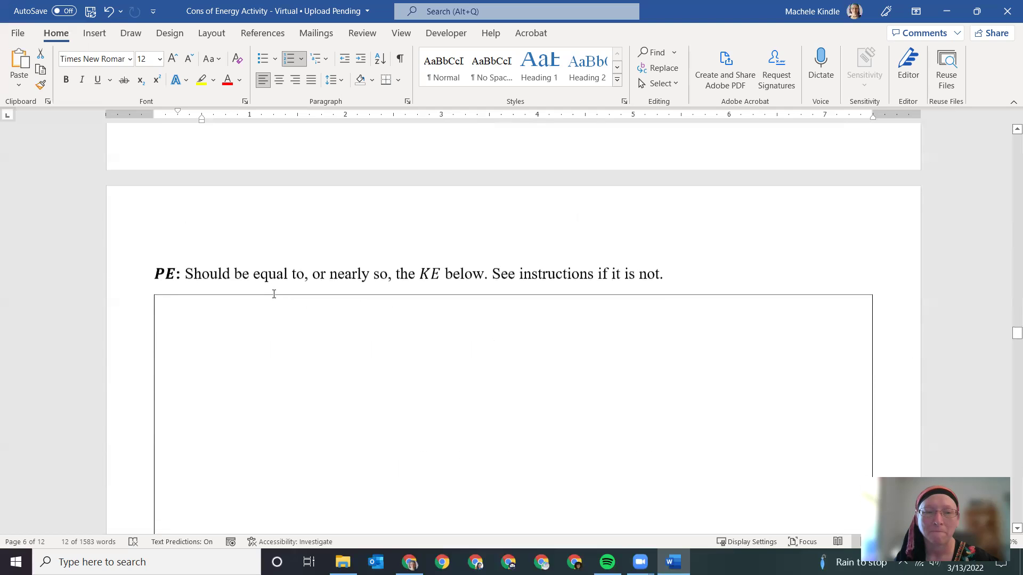
pyautogui.scroll(-1, 277, 292)
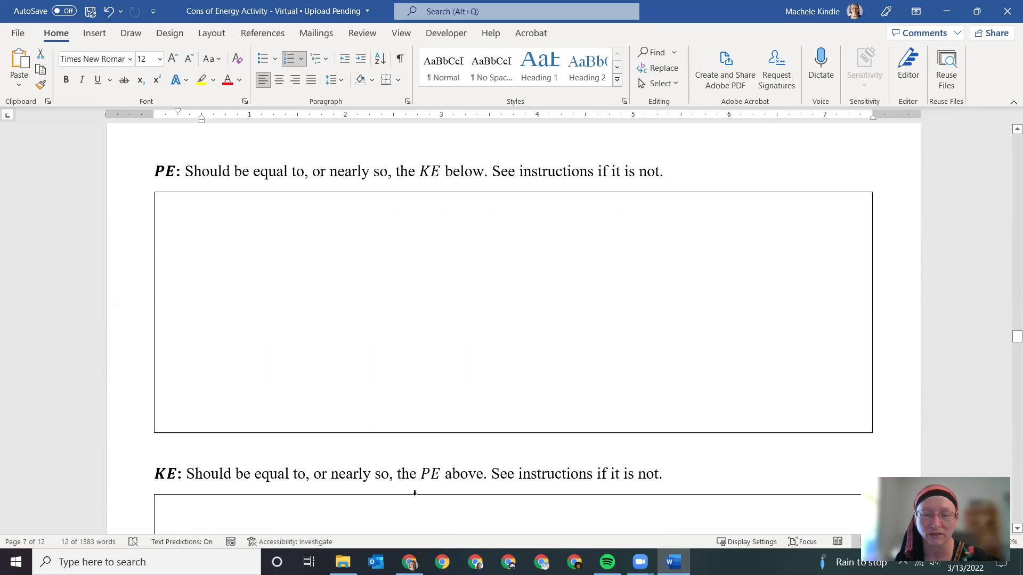
# Step: Switch to the Energy Skate Park simulation in Chrome, choose the parabolic valley track, and place the dog at about 4.5 m on its left slope
pyautogui.moveTo(409, 560)
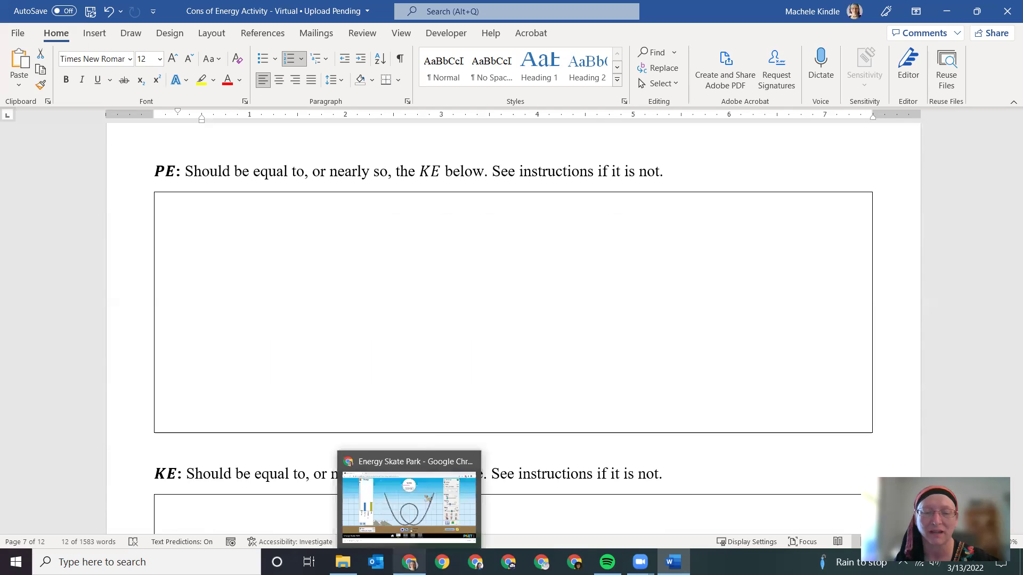
pyautogui.click(410, 495)
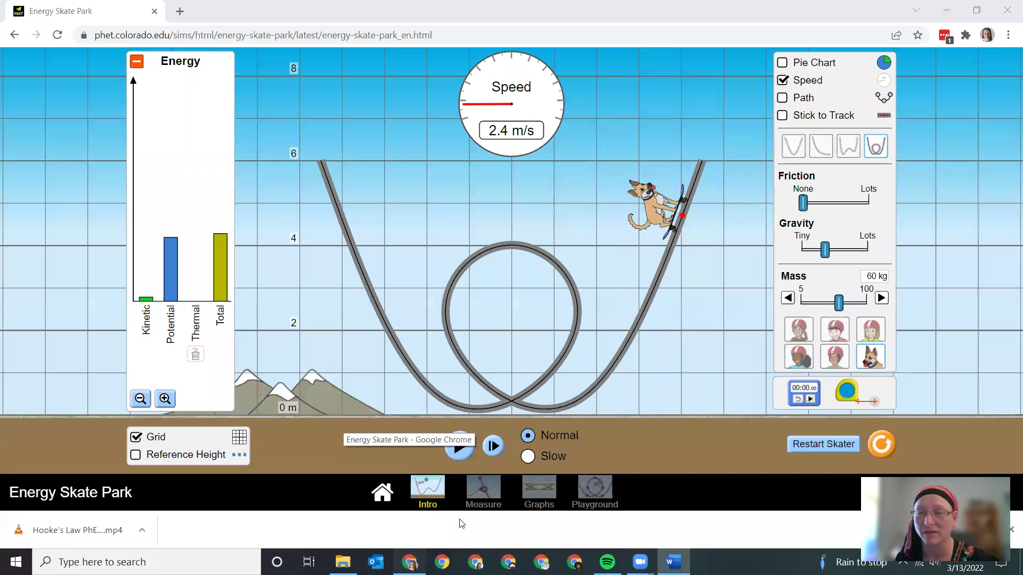
pyautogui.click(794, 146)
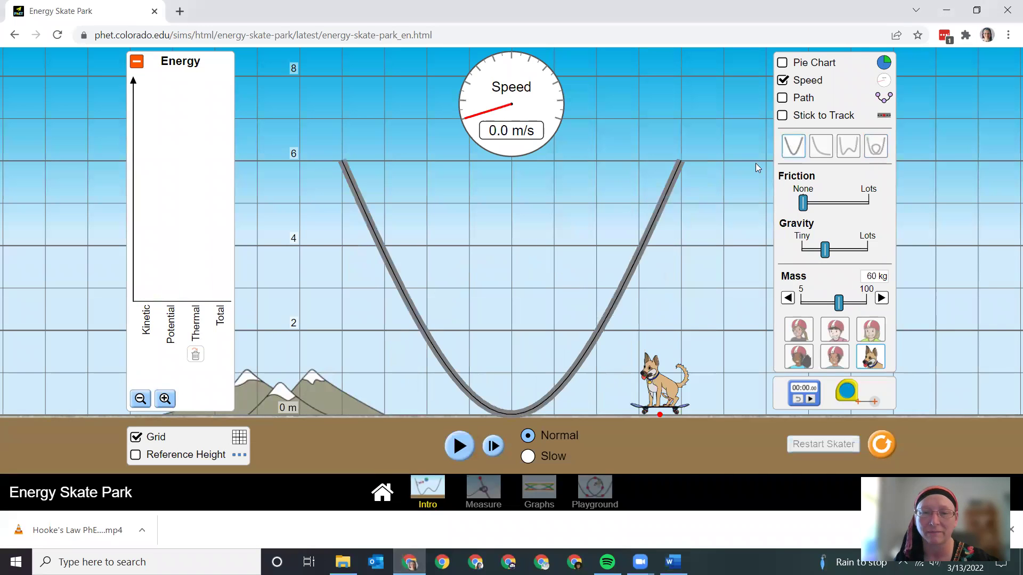
pyautogui.moveTo(667, 391); pyautogui.dragTo(360, 212)
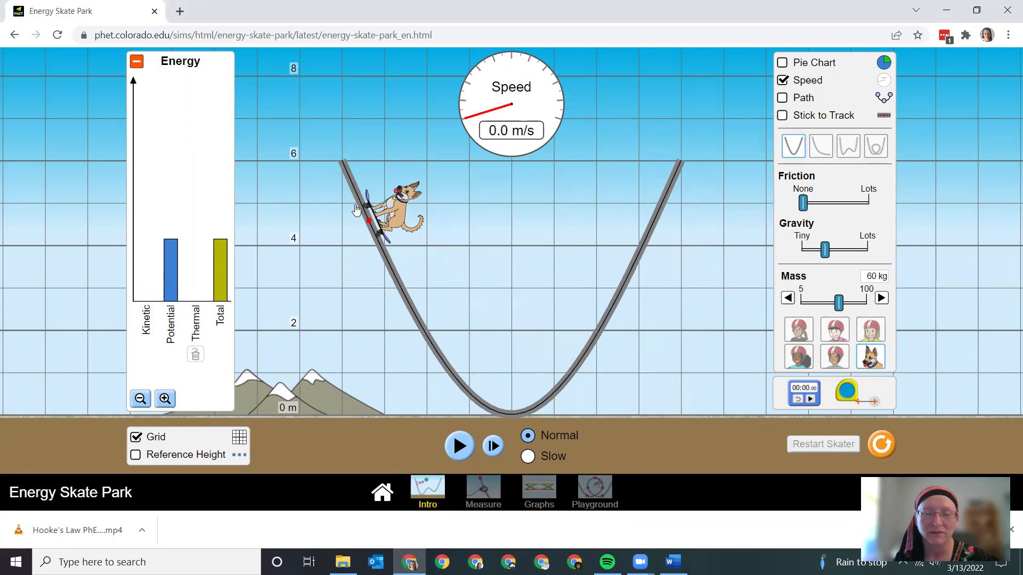
# Step: Run the dog on the valley track, pausing and resuming the motion, and pause it at about 2.5 m on the right slope
pyautogui.click(448, 447)
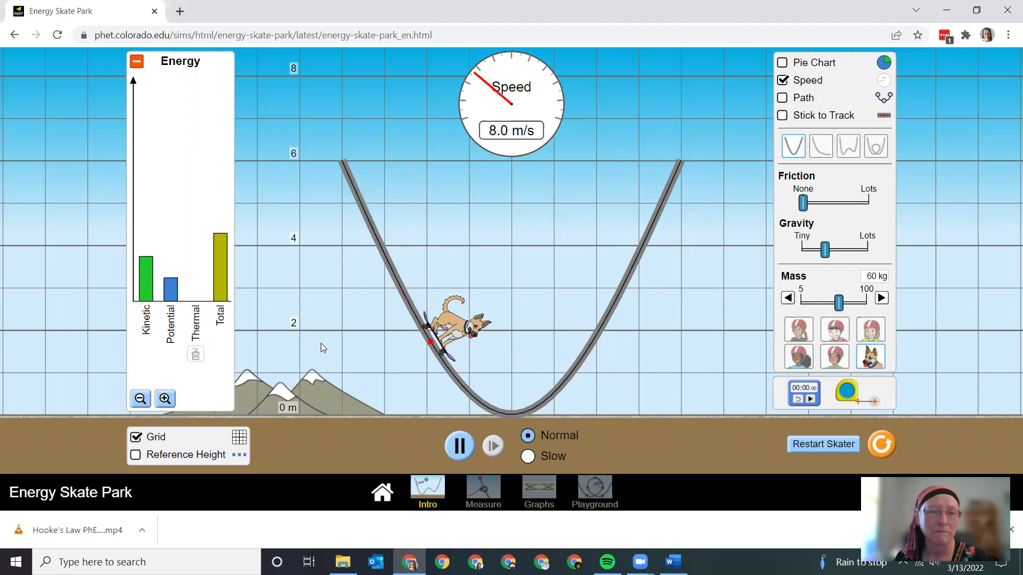
pyautogui.click(458, 447)
pyautogui.click(458, 447)
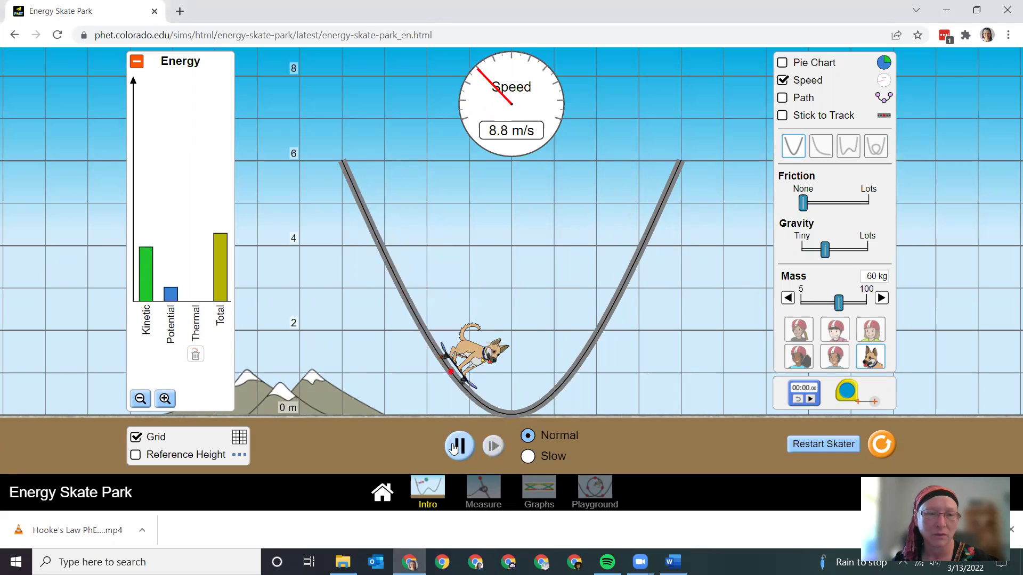
pyautogui.click(458, 447)
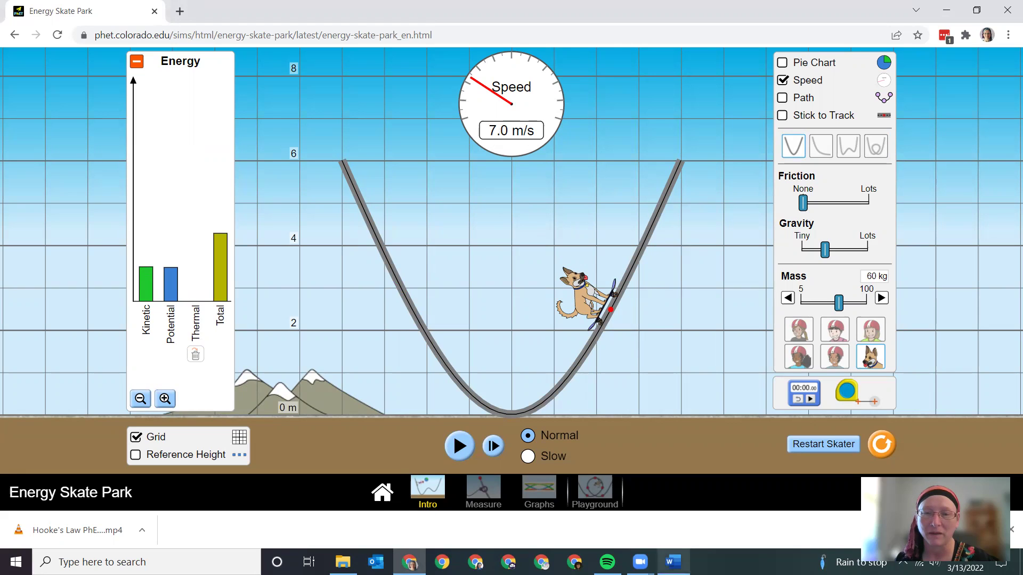
# Step: Switch to the activity document in Word and examine the rest of the Valley Track I worksheet and the Valley Track II worksheet, including their percent error sections
pyautogui.moveTo(673, 562)
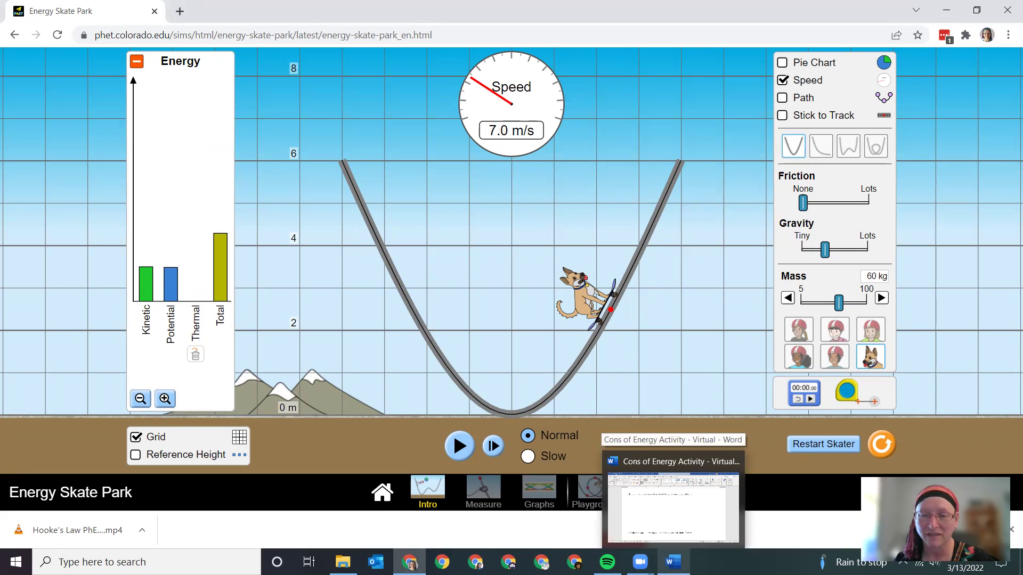
pyautogui.click(674, 562)
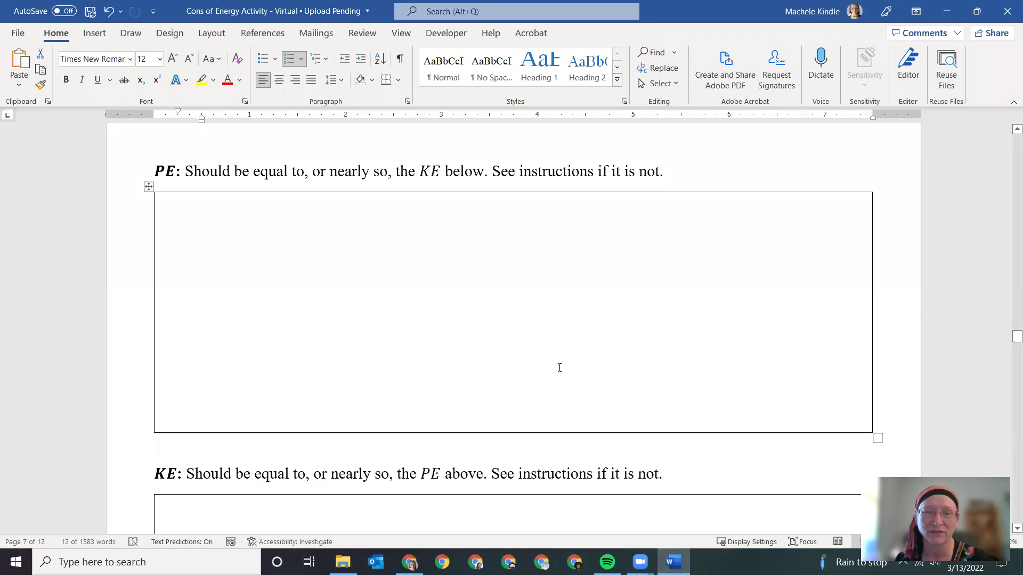
pyautogui.scroll(-5, 557, 362)
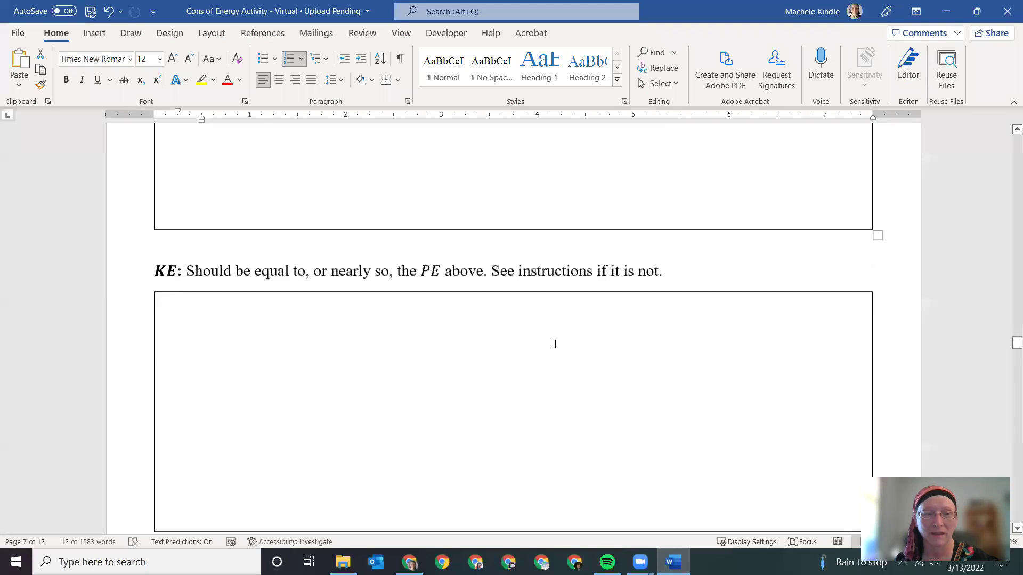
pyautogui.scroll(-6, 555, 342)
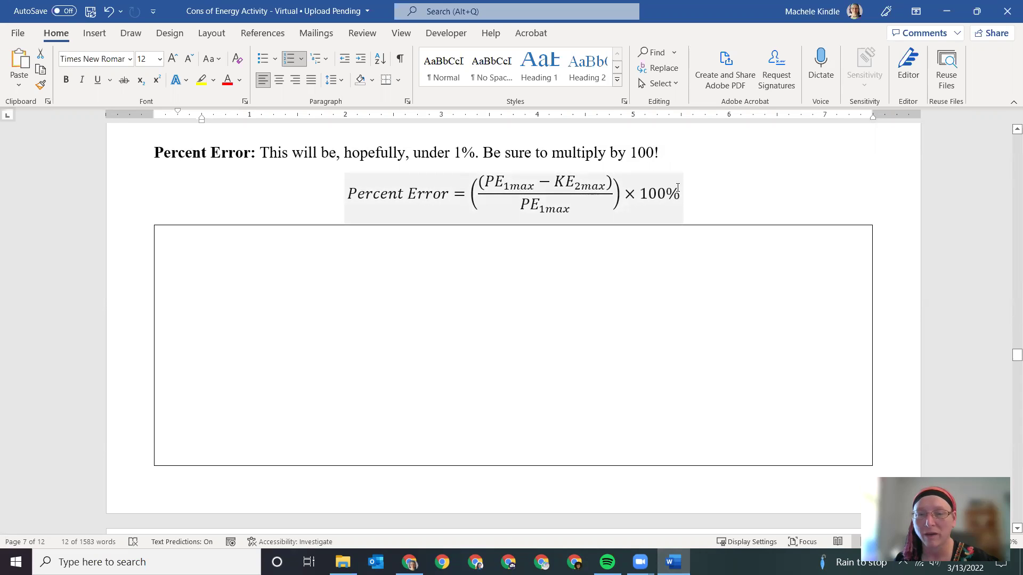
pyautogui.scroll(-5, 512, 354)
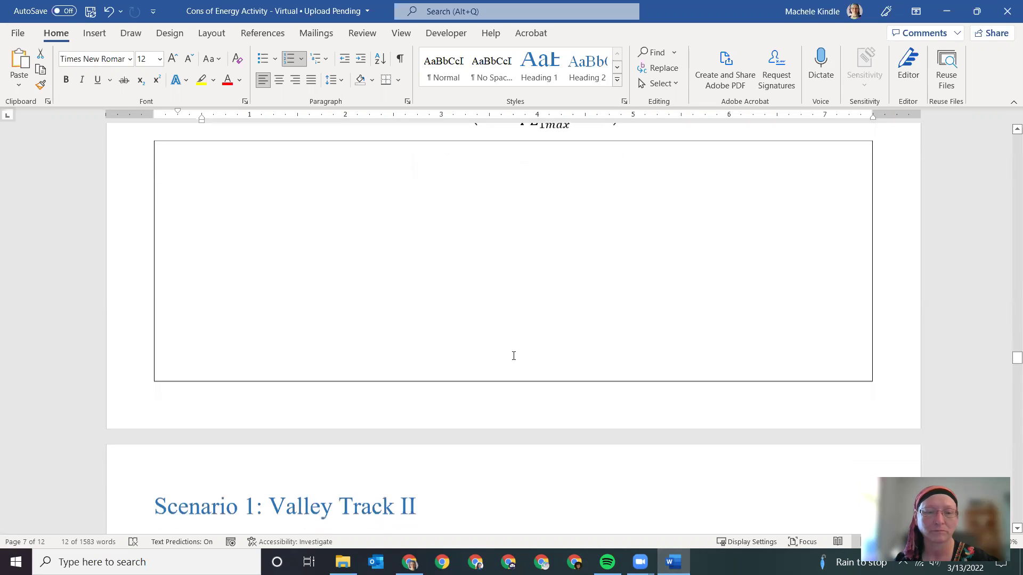
pyautogui.scroll(-3, 514, 356)
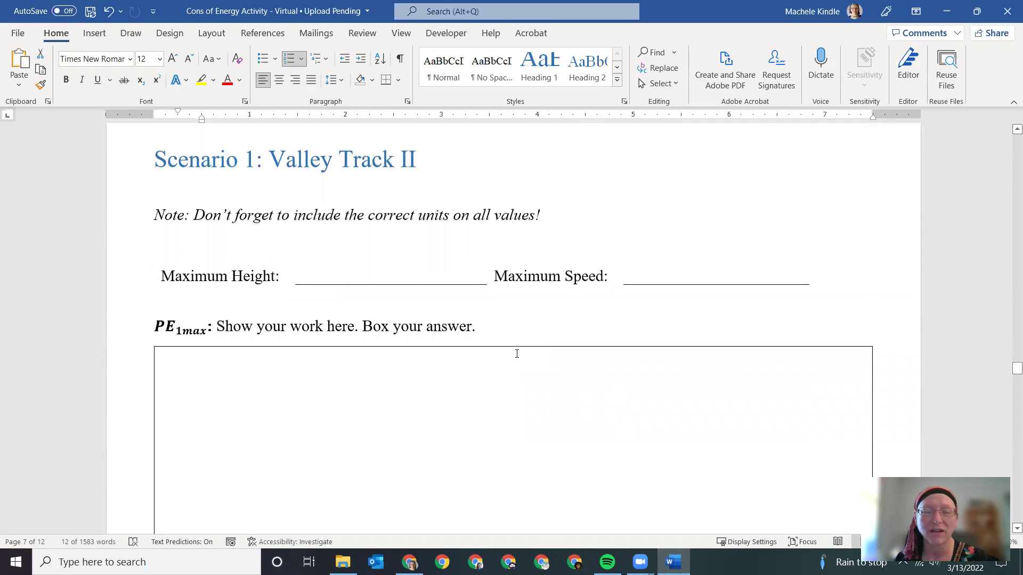
pyautogui.scroll(-9, 516, 354)
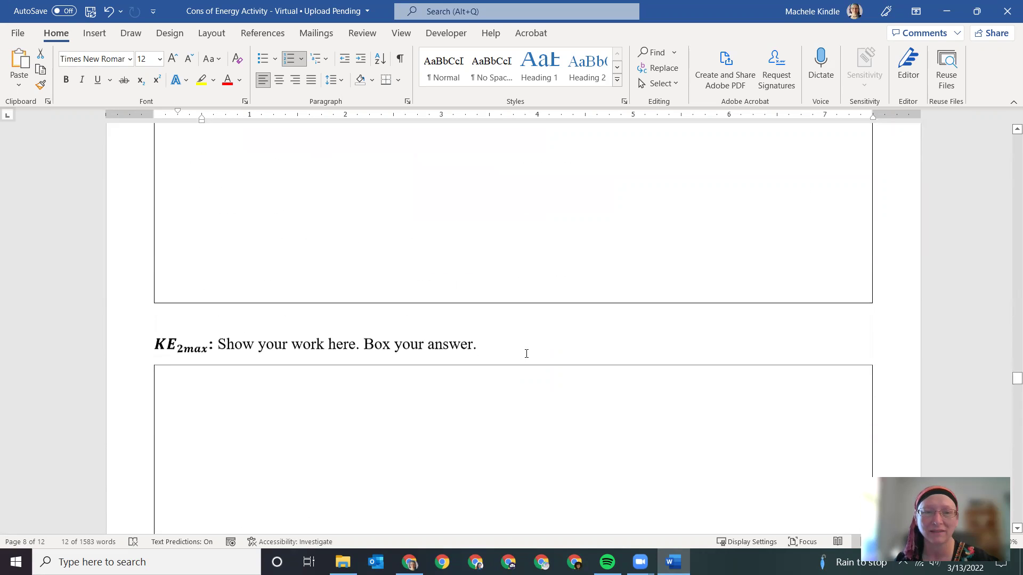
pyautogui.scroll(-15, 528, 352)
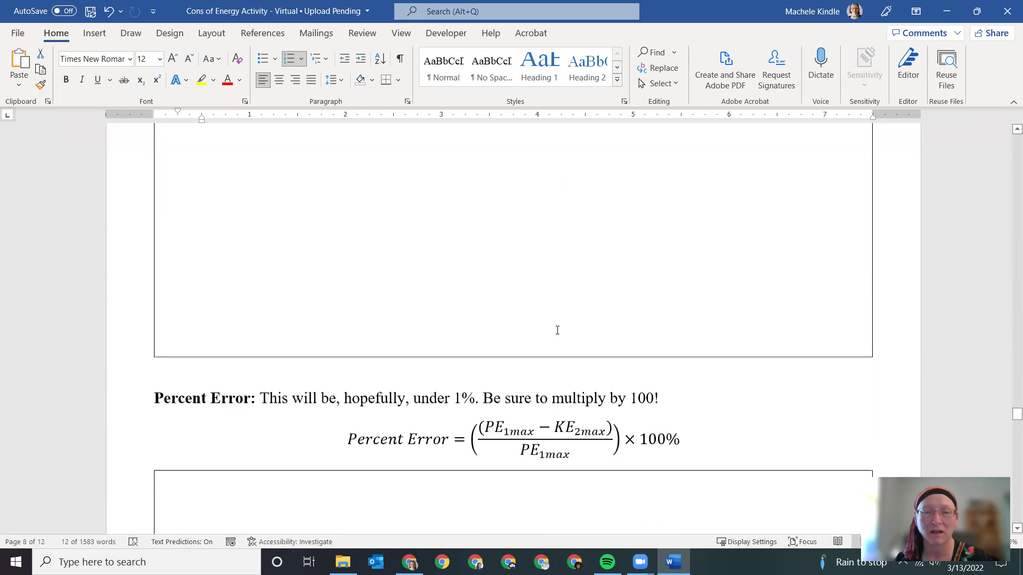
# Step: Examine the Scenario 1 Loop Track worksheet, including the potential, kinetic and total energy areas for the loop top and the percent error formula
pyautogui.scroll(-8, 559, 329)
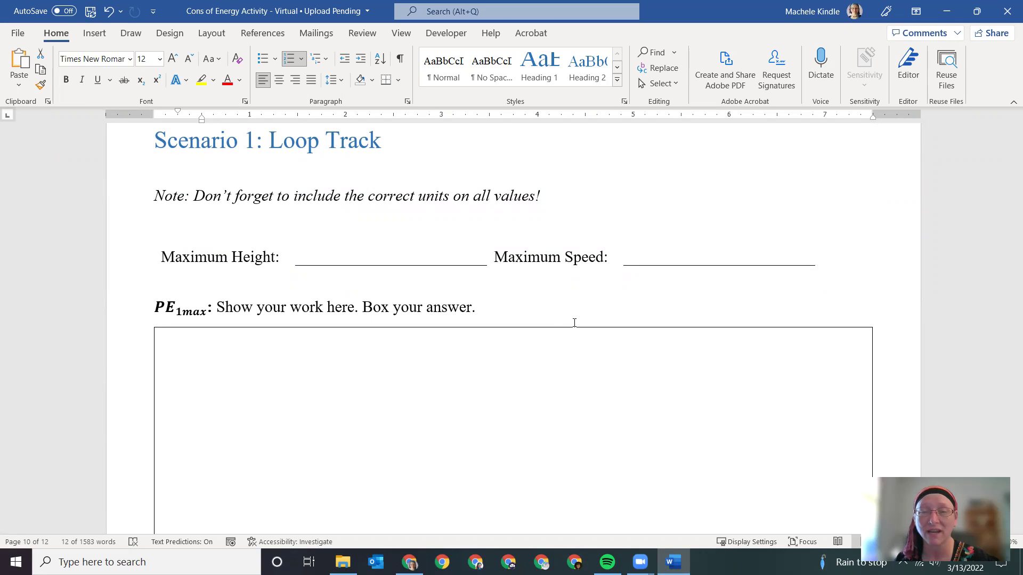
pyautogui.scroll(-8, 574, 322)
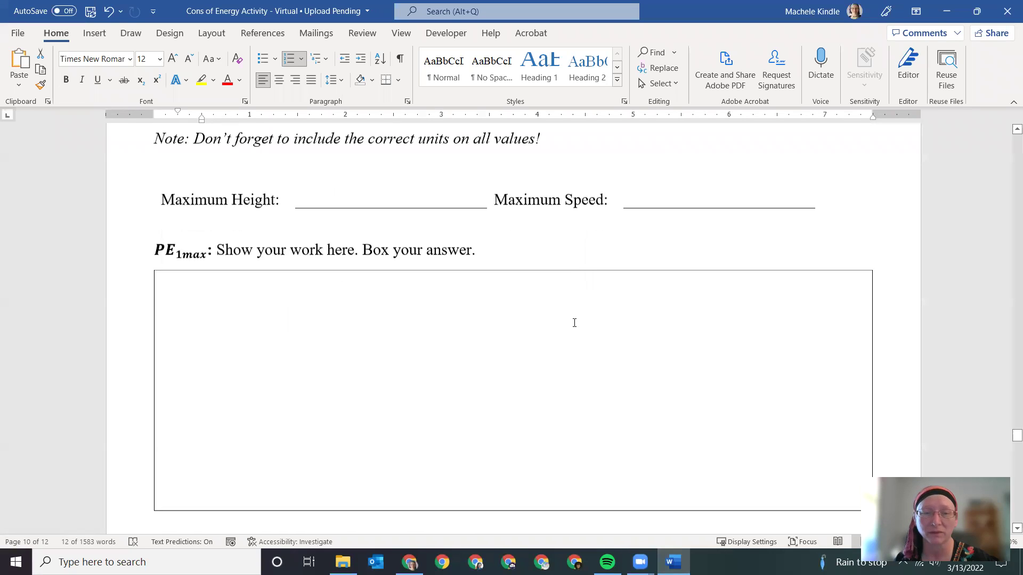
pyautogui.scroll(-10, 575, 320)
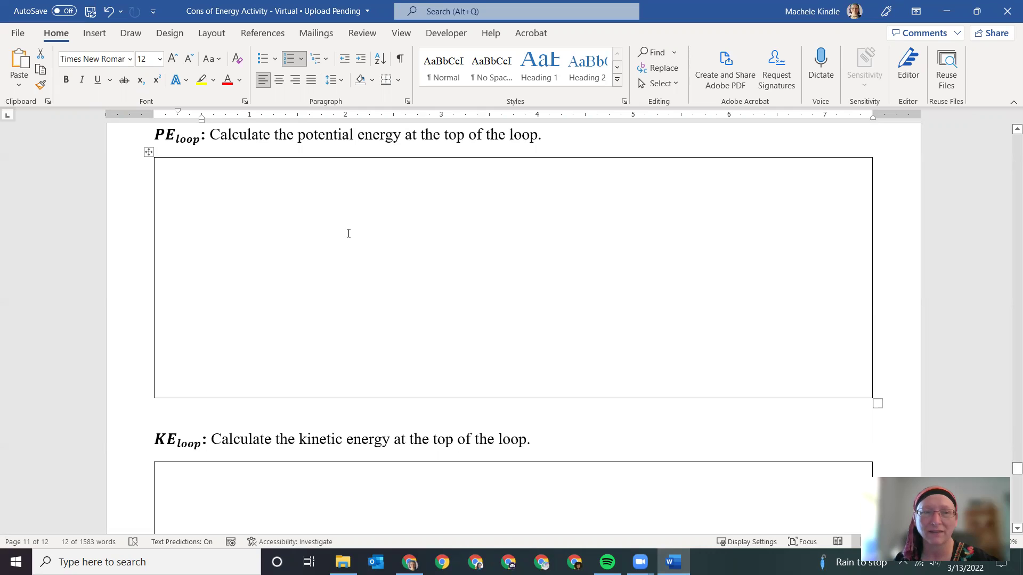
pyautogui.scroll(-6, 349, 233)
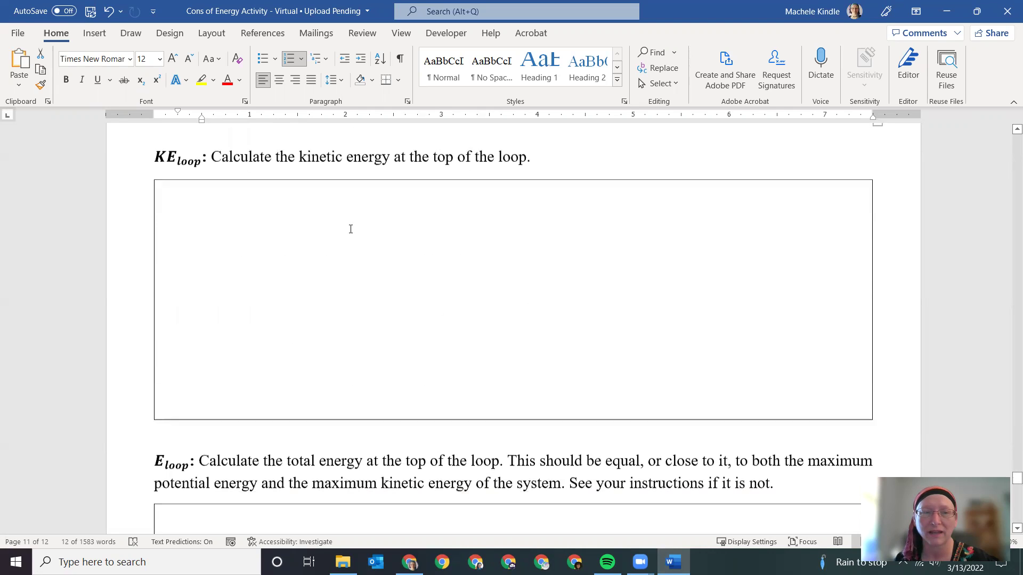
pyautogui.scroll(-5, 351, 228)
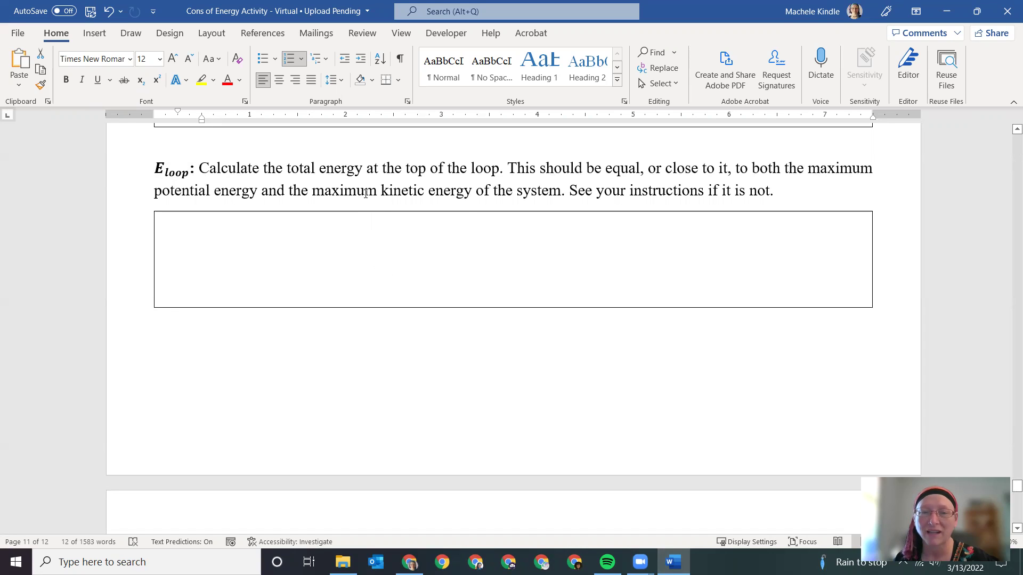
pyautogui.scroll(-7, 453, 255)
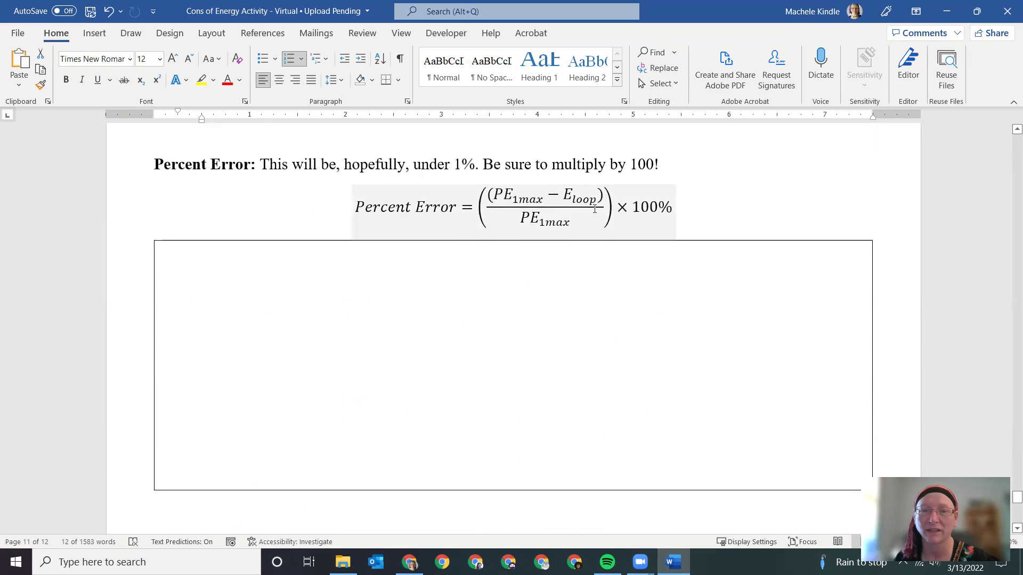
pyautogui.scroll(-2, 503, 318)
pyautogui.scroll(-5, 503, 318)
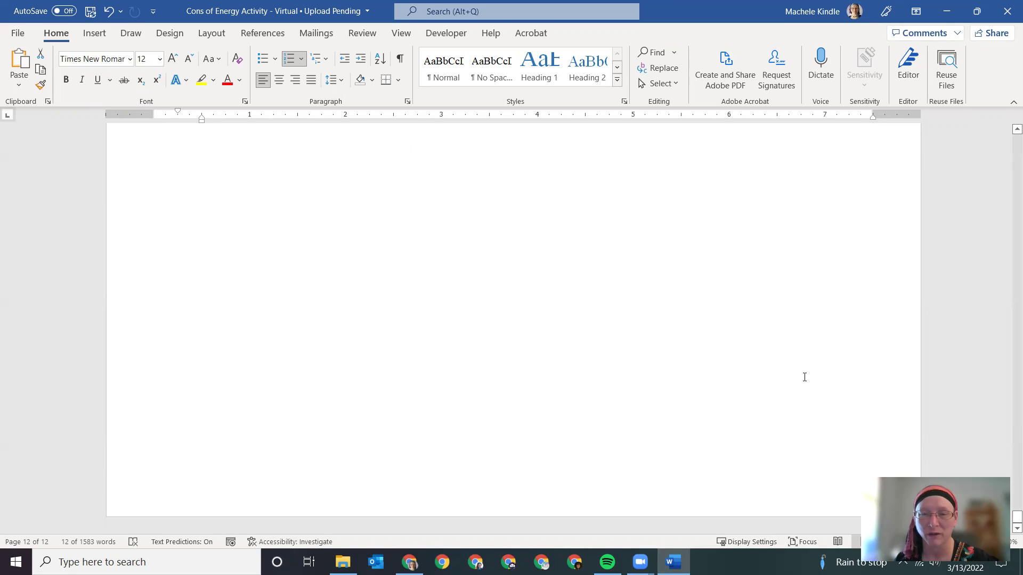
# Step: Return to the TURN IN YOUR WORK section and examine the instructions for creating and submitting a PDF of the worksheet
pyautogui.scroll(12, 775, 376)
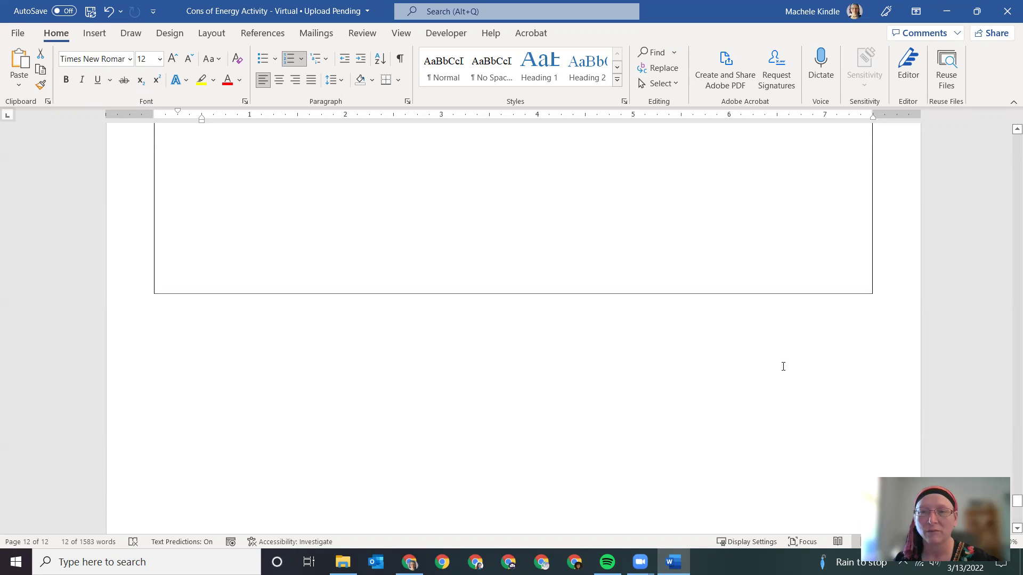
pyautogui.scroll(15, 791, 363)
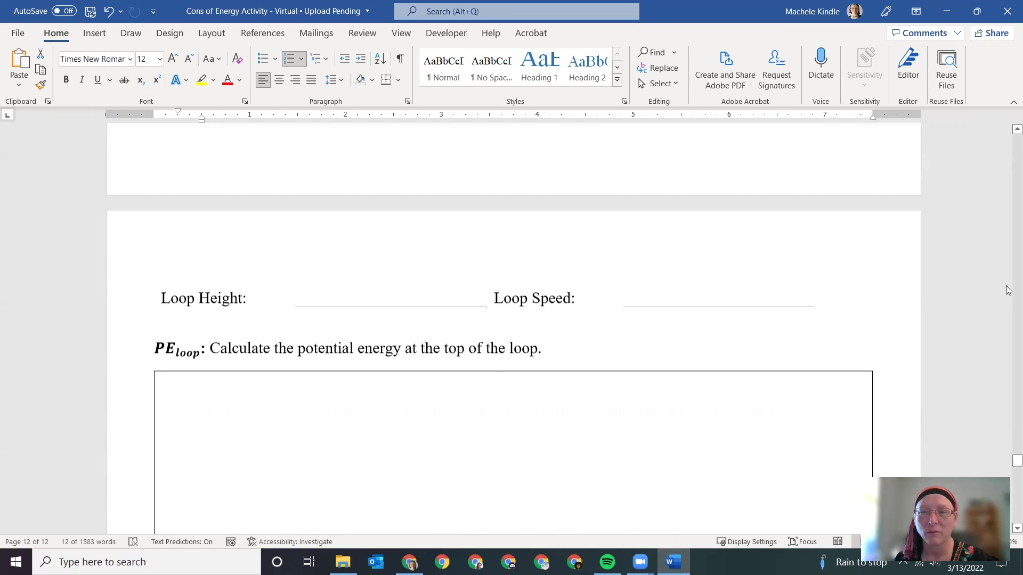
pyautogui.scroll(15, 1010, 180)
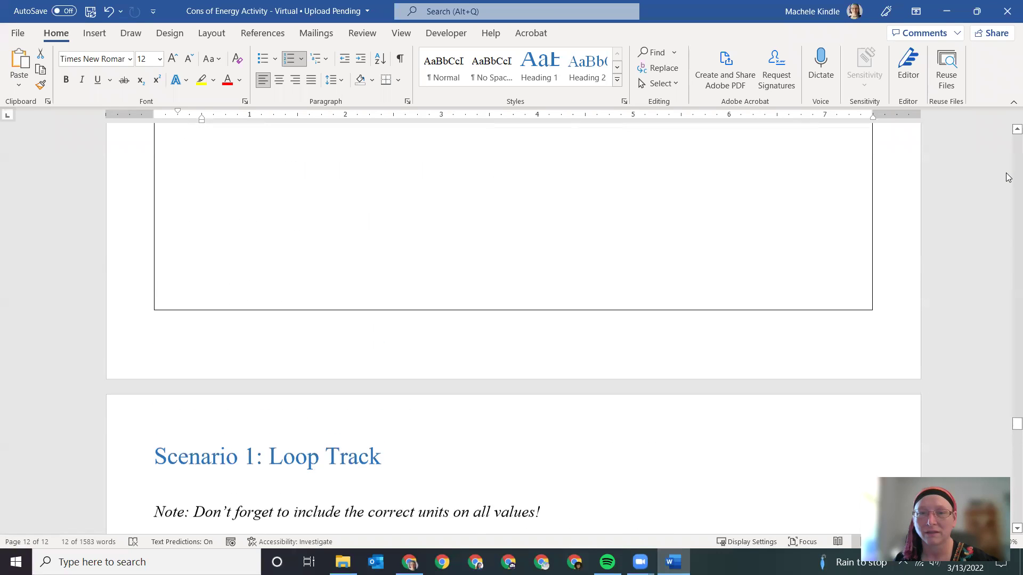
pyautogui.scroll(15, 1009, 176)
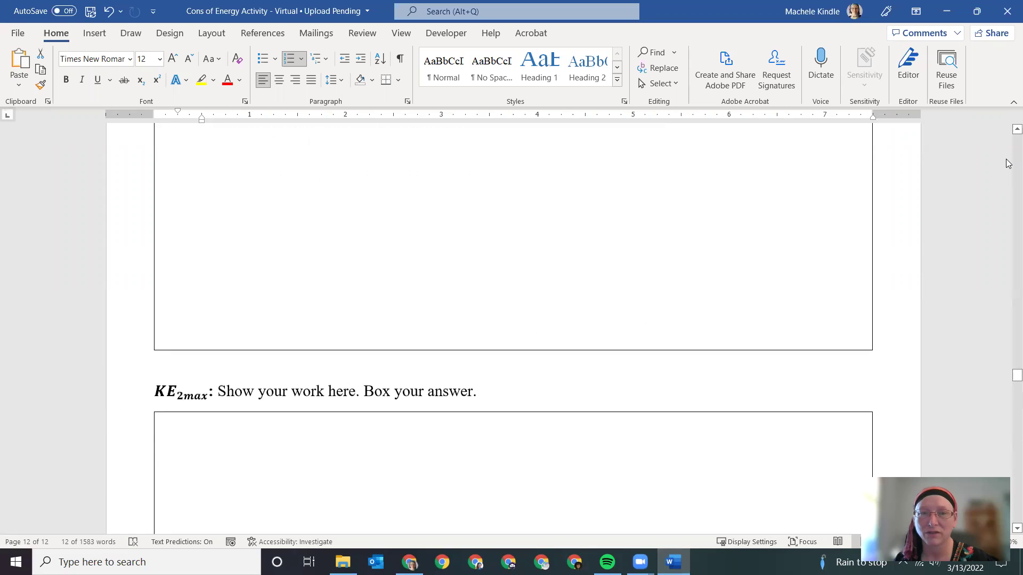
pyautogui.scroll(15, 1009, 164)
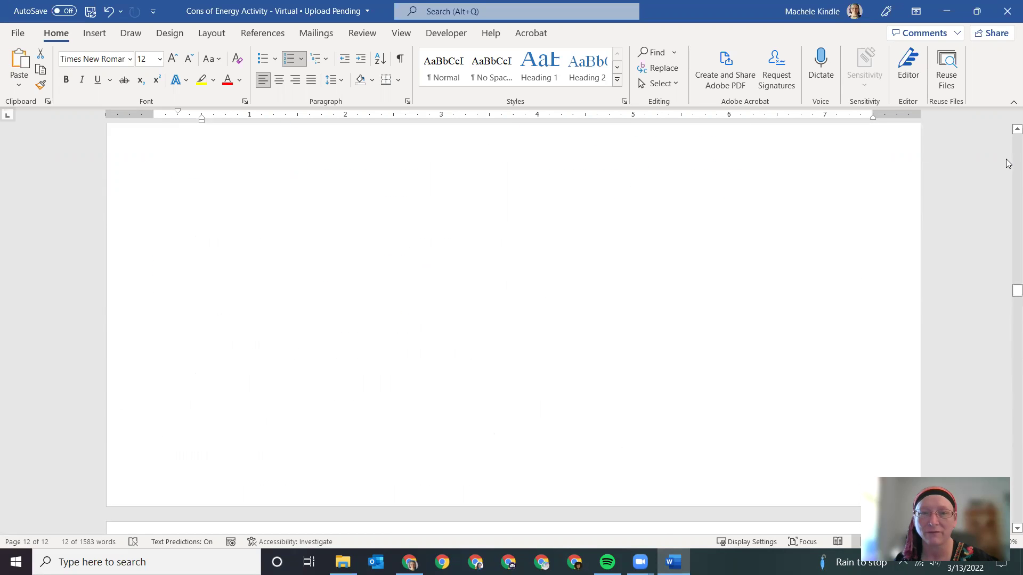
pyautogui.scroll(3, 1008, 164)
pyautogui.scroll(-2, 517, 389)
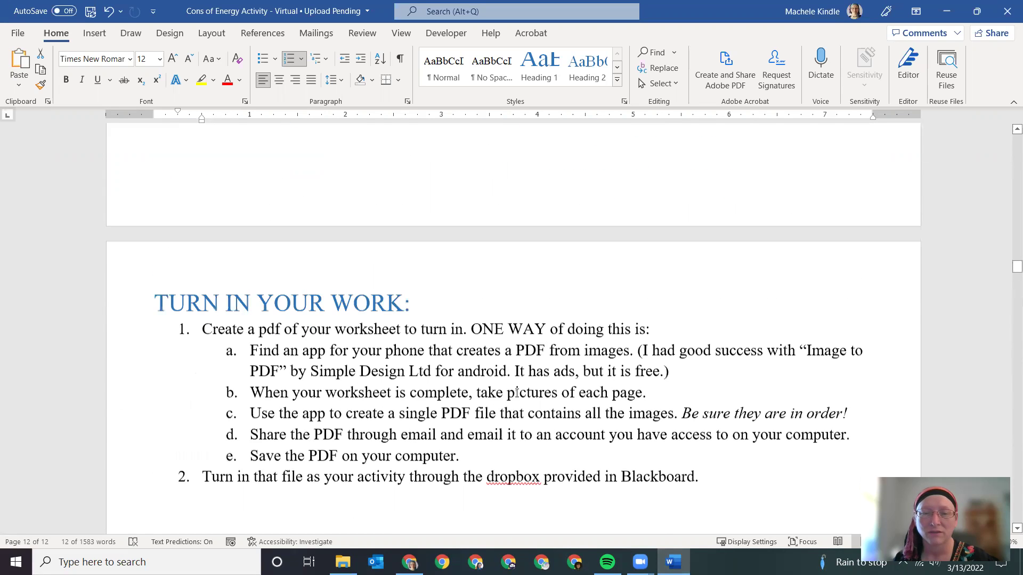
pyautogui.scroll(-1, 517, 389)
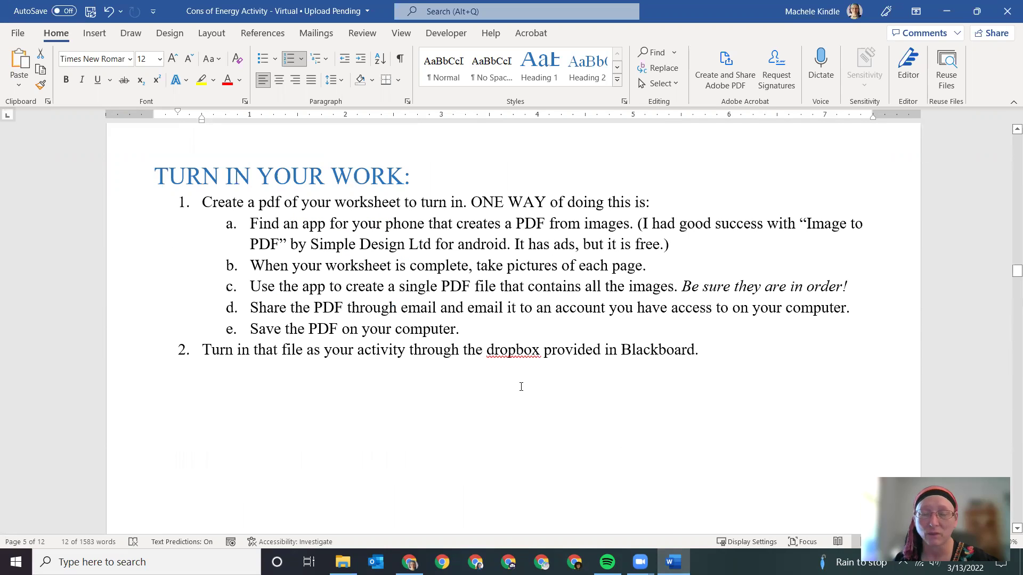